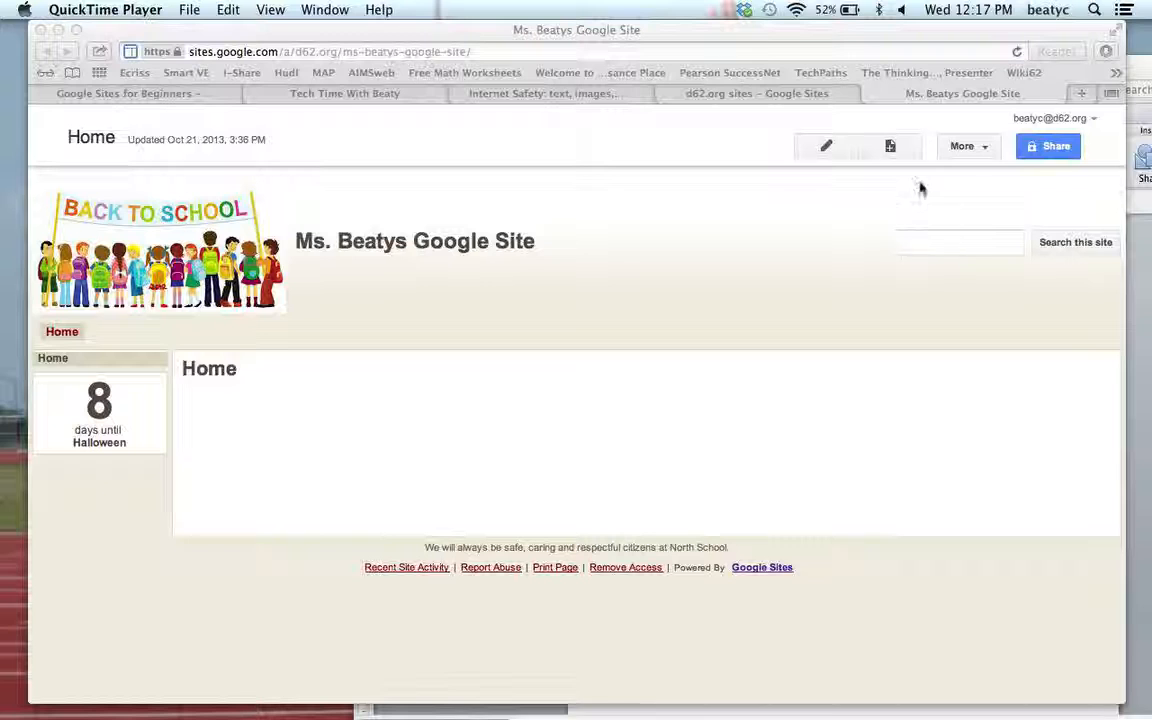
# Open the site's management page and look through the General settings down to the access settings.
pyautogui.click(988, 148)
pyautogui.click(988, 148)
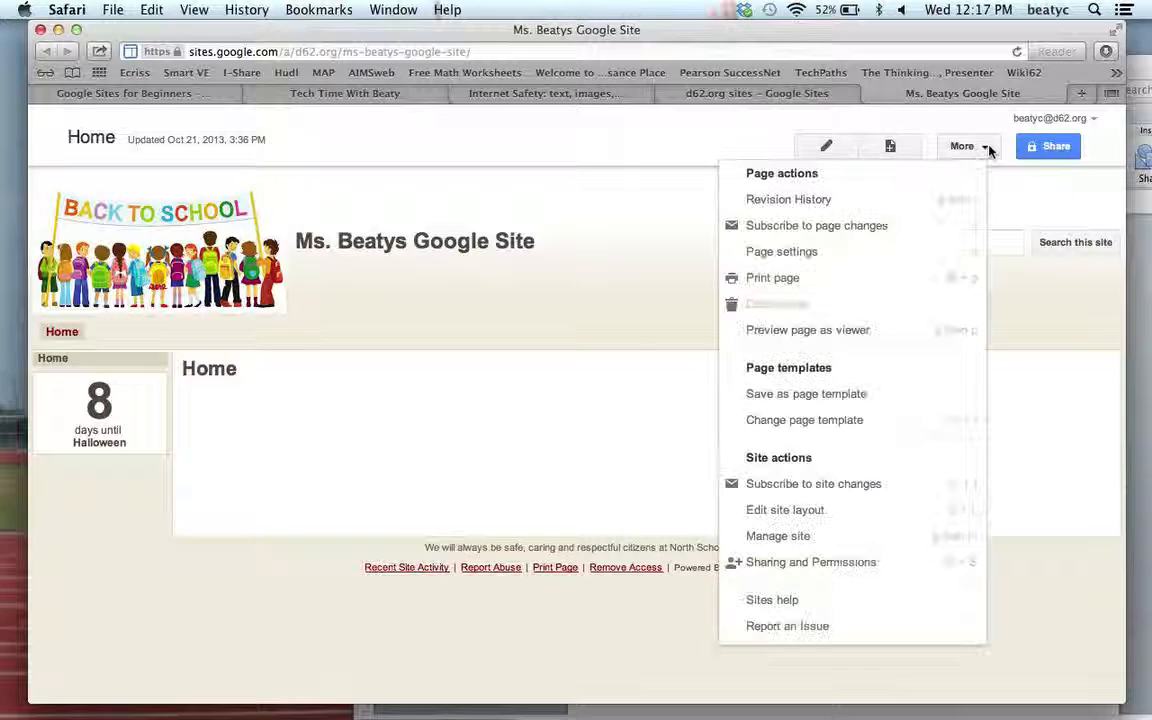
pyautogui.click(882, 539)
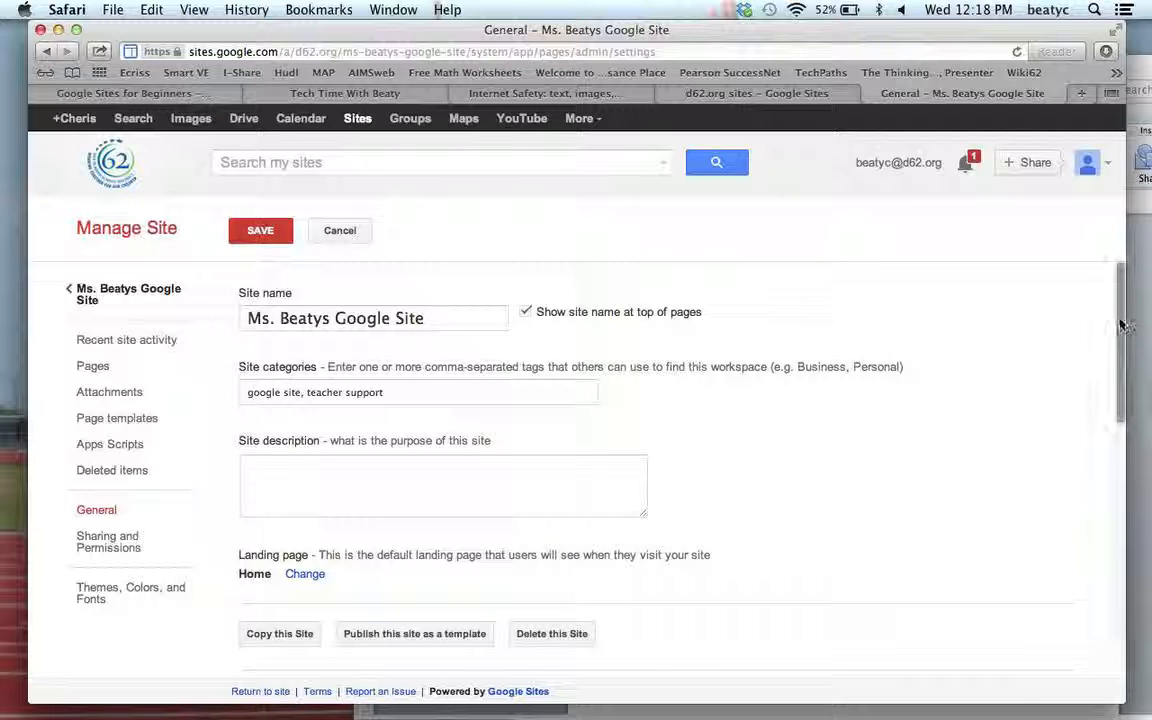
pyautogui.moveTo(1120, 322); pyautogui.dragTo(1132, 617)
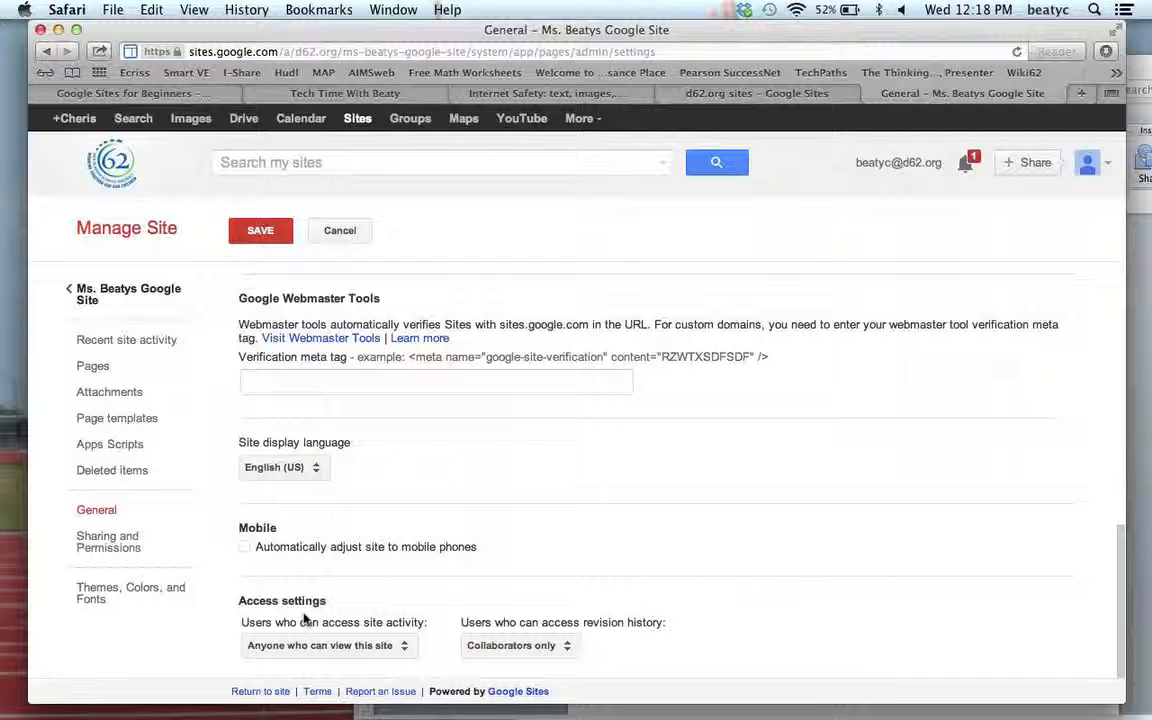
# Open the site's themes, colors and fonts settings and choose Garden as the base theme for the entire page.
pyautogui.click(142, 598)
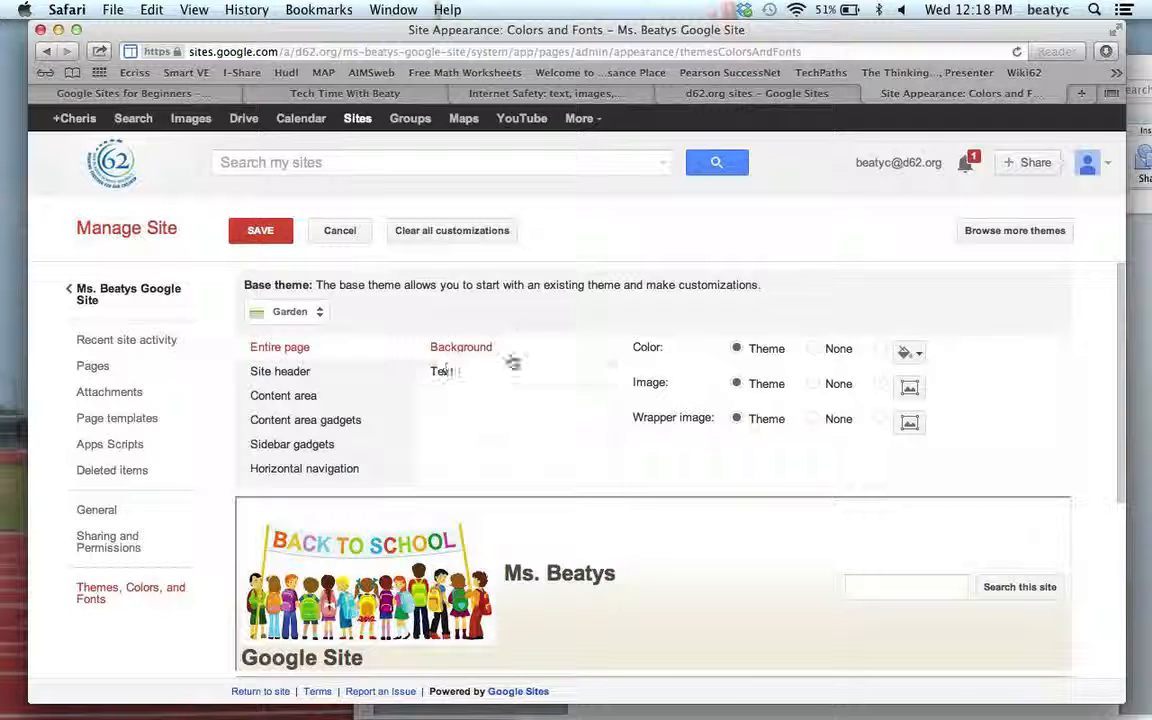
pyautogui.moveTo(1120, 340); pyautogui.dragTo(1110, 489)
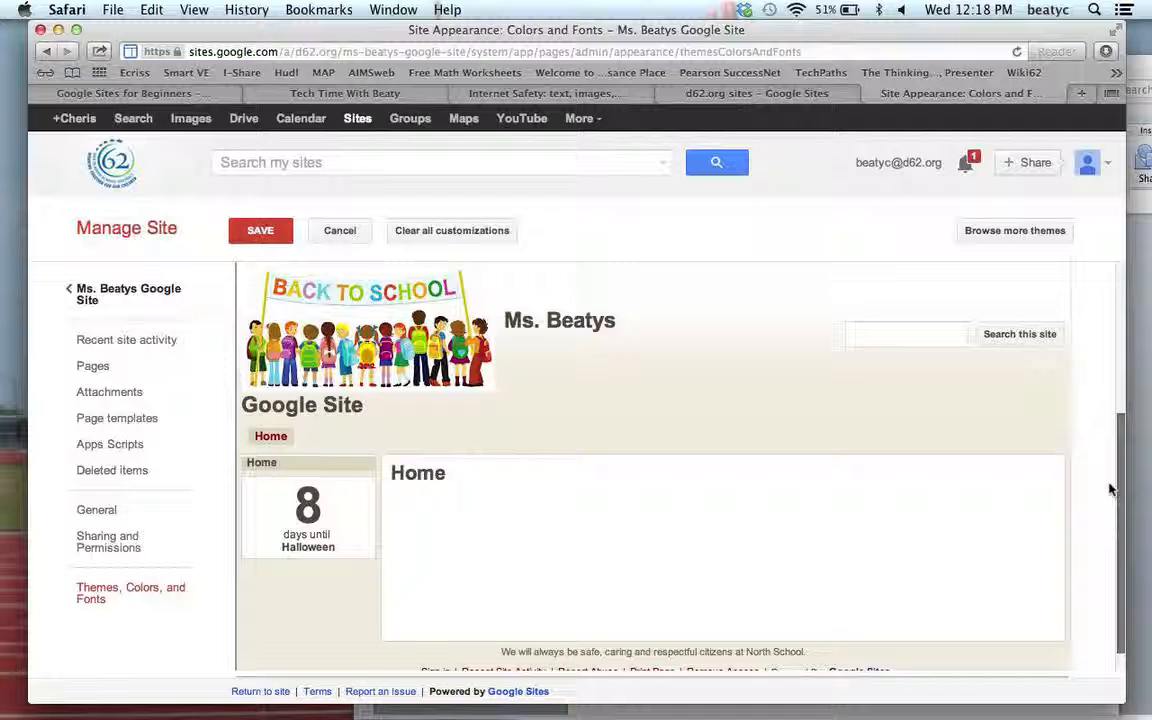
pyautogui.scroll(5, 1110, 489)
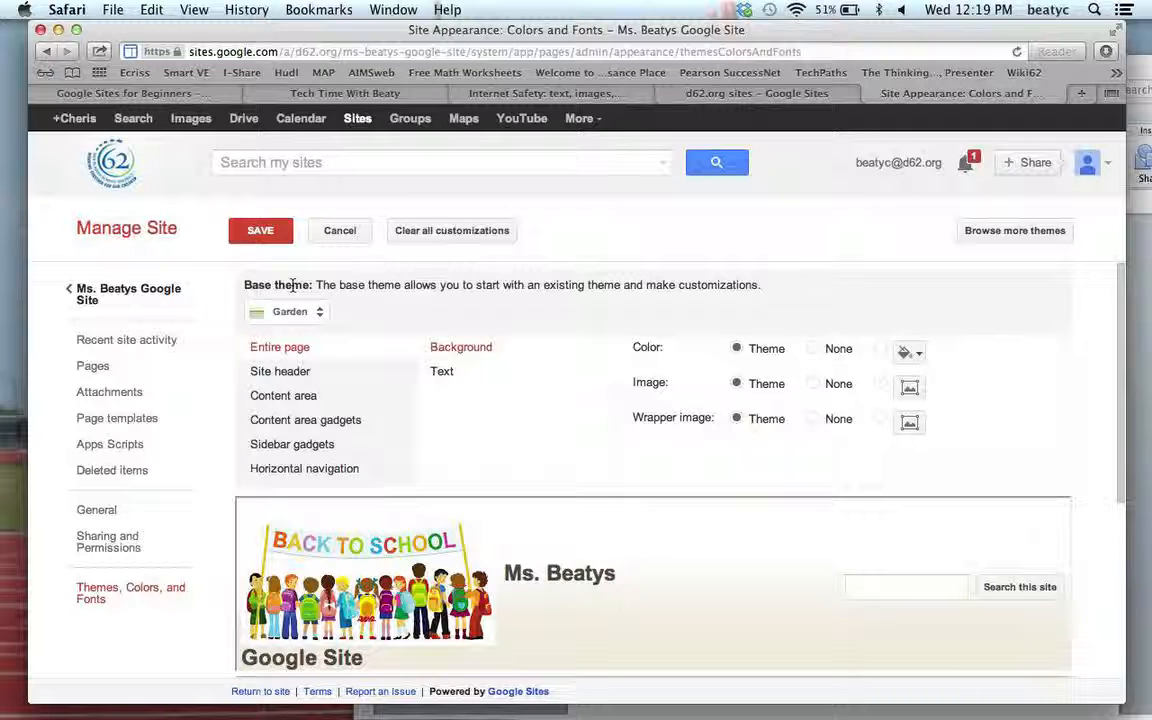
pyautogui.click(320, 315)
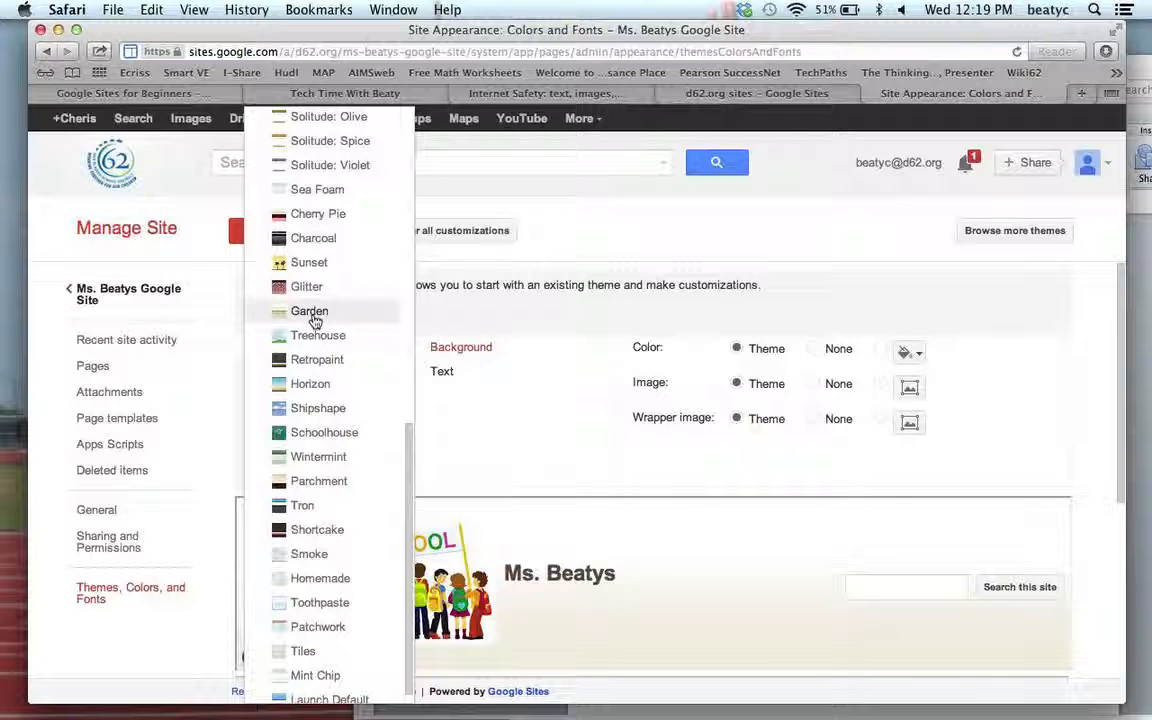
pyautogui.click(314, 314)
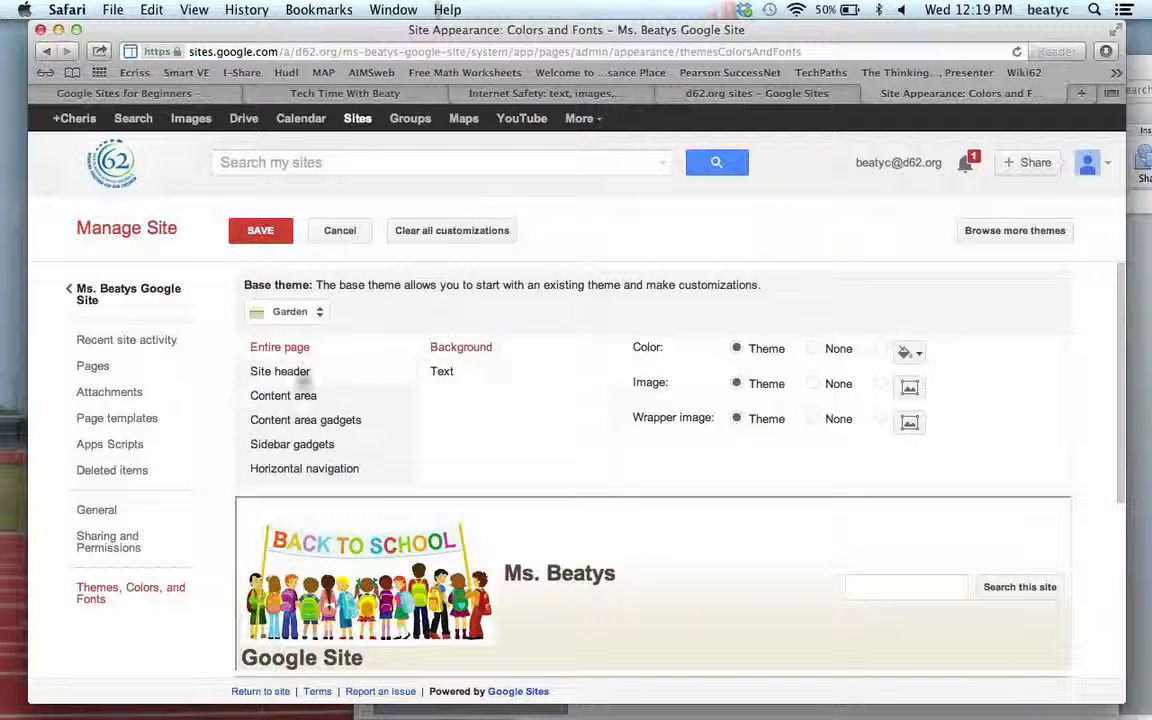
pyautogui.click(298, 351)
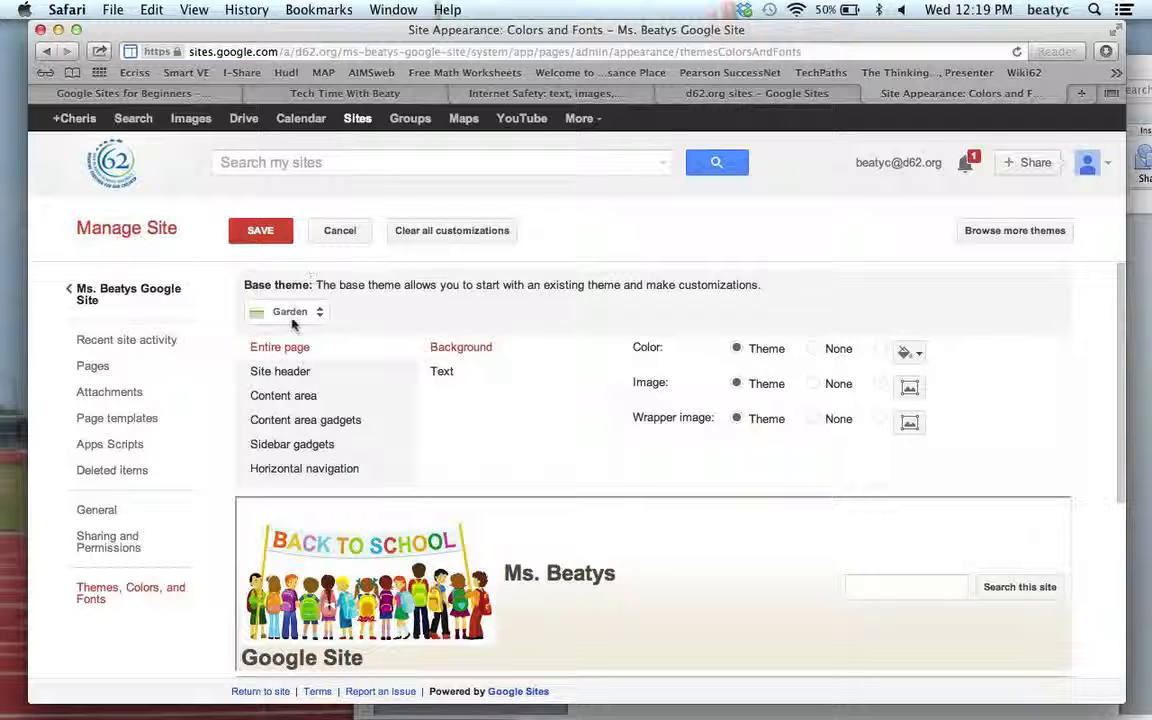
# Try a red background color for the entire page and restore the theme color.
pyautogui.click(906, 353)
pyautogui.click(902, 396)
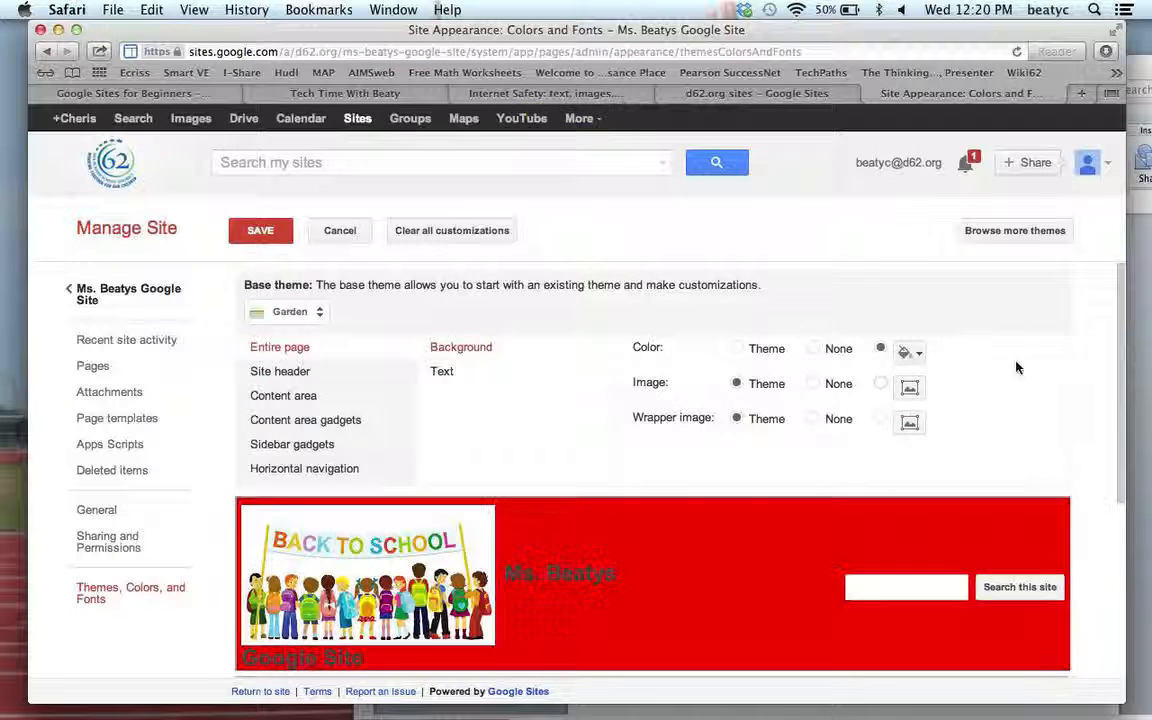
pyautogui.moveTo(1120, 313); pyautogui.dragTo(1146, 305)
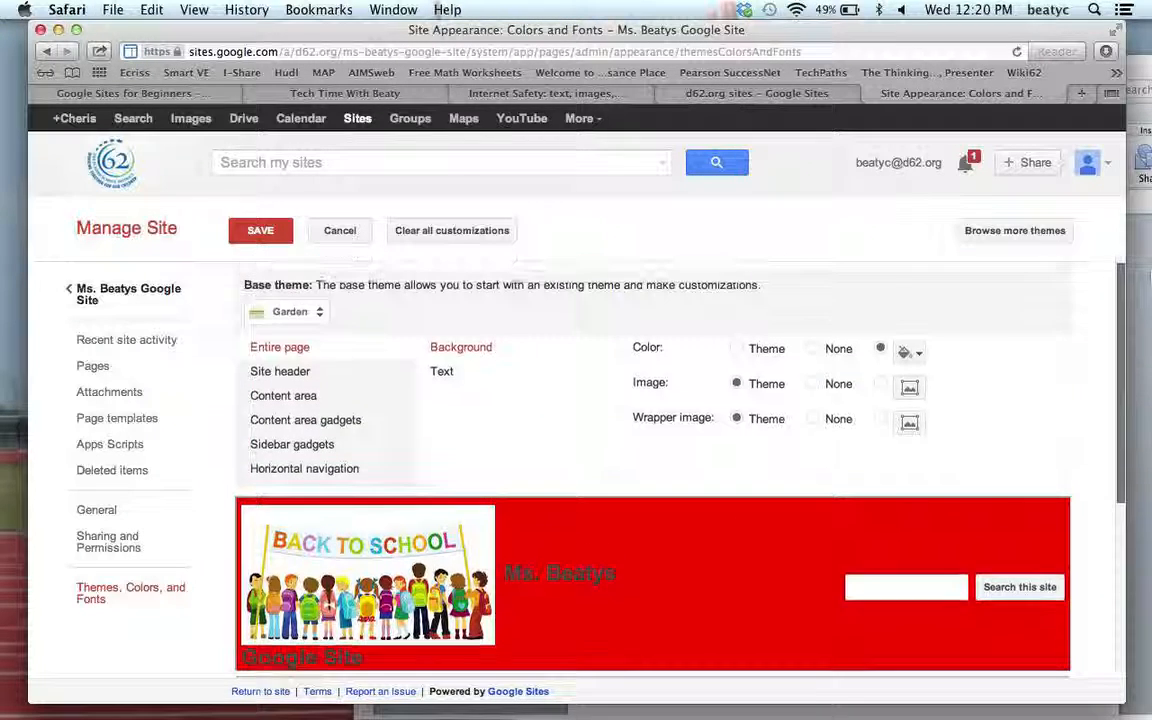
pyautogui.click(737, 350)
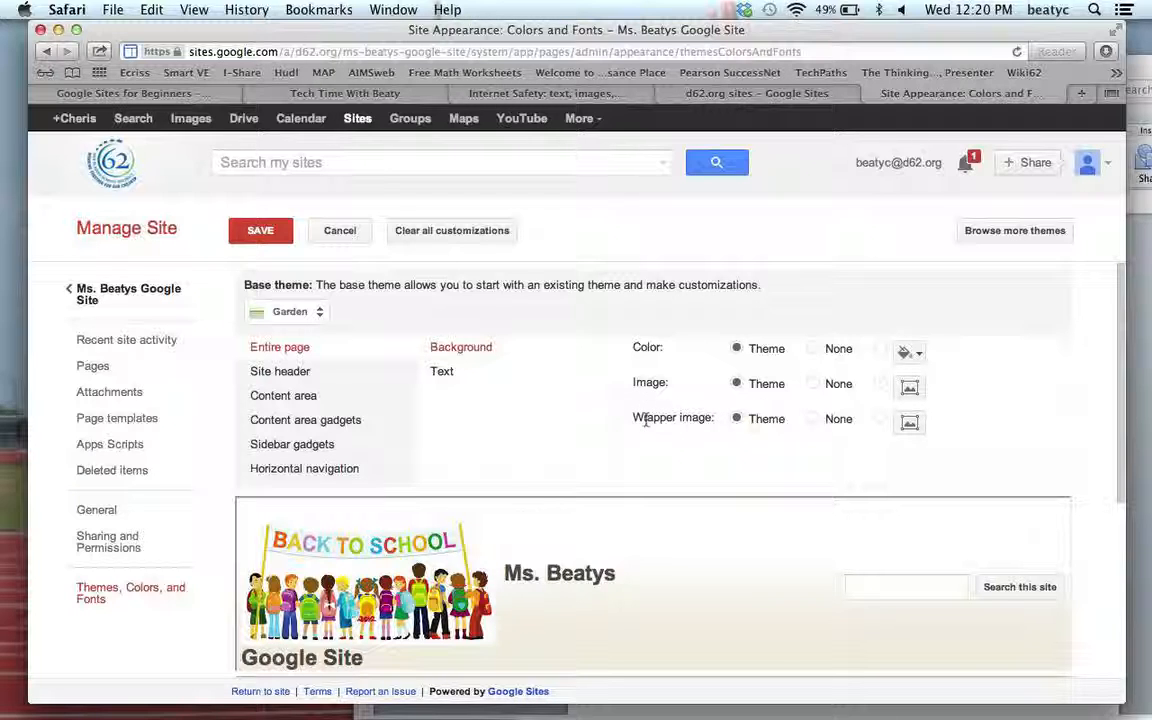
# Switch the entire page's wrapper image to a custom image and dismiss the file chooser without picking a file.
pyautogui.click(881, 419)
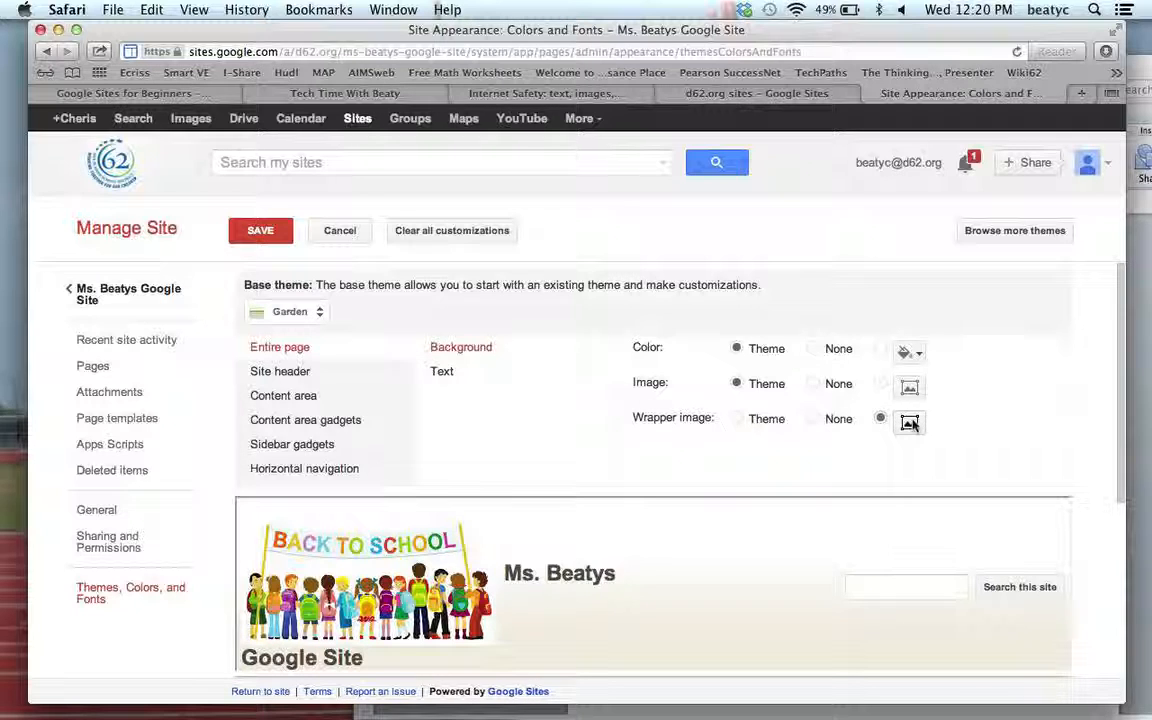
pyautogui.click(910, 423)
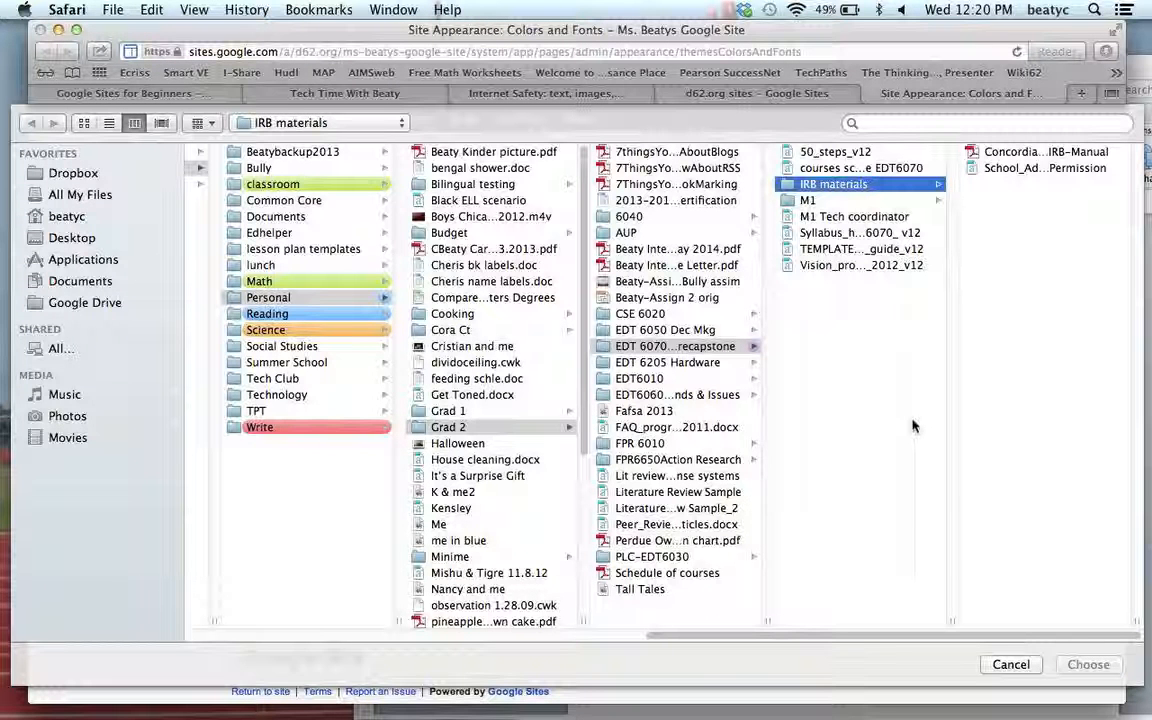
pyautogui.click(803, 628)
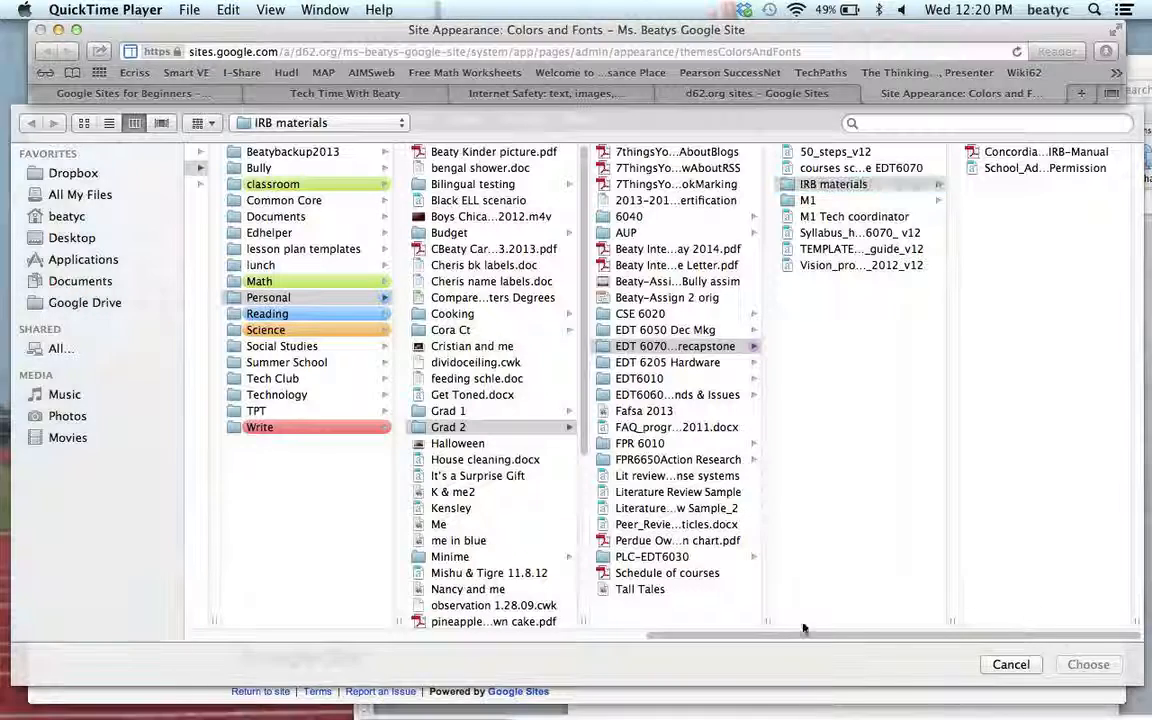
pyautogui.click(1011, 664)
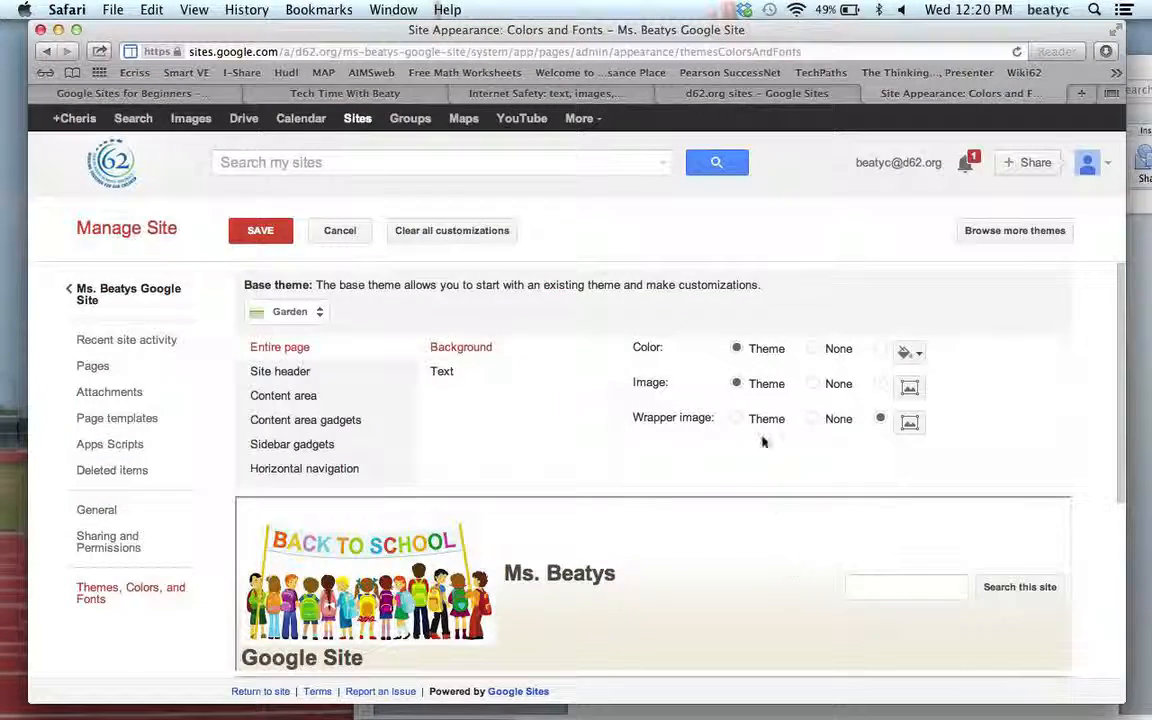
# Set the text font of the entire page to Architects Daughter and check the site preview.
pyautogui.click(443, 371)
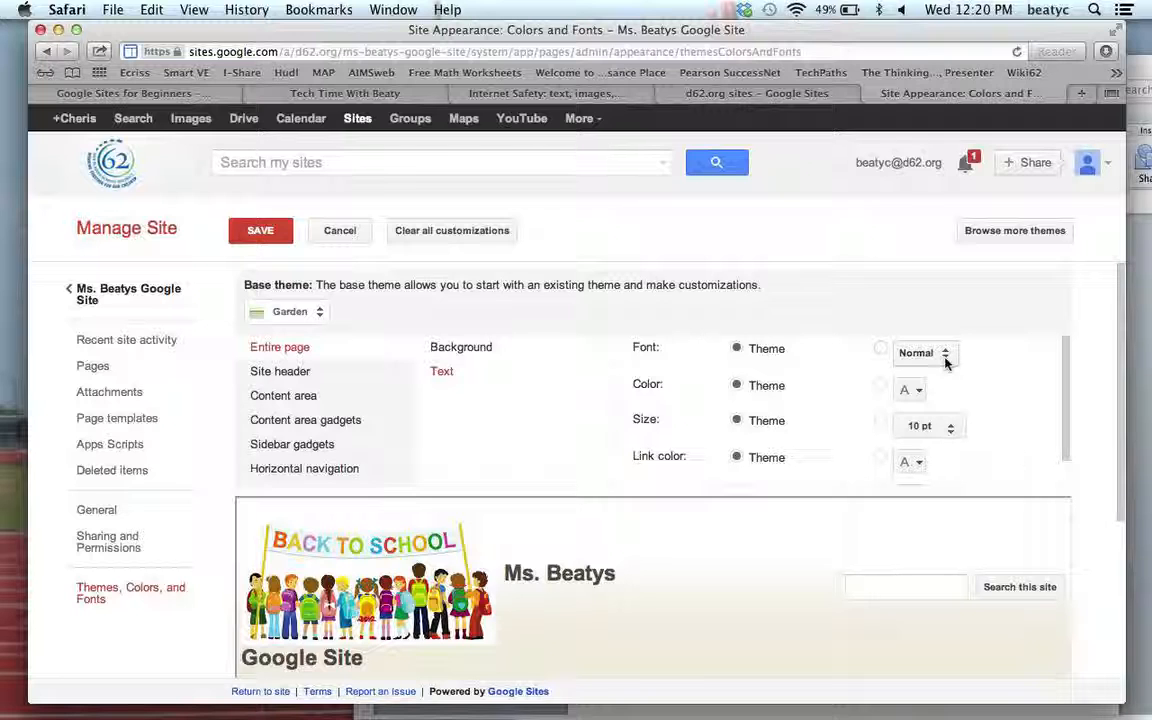
pyautogui.click(944, 356)
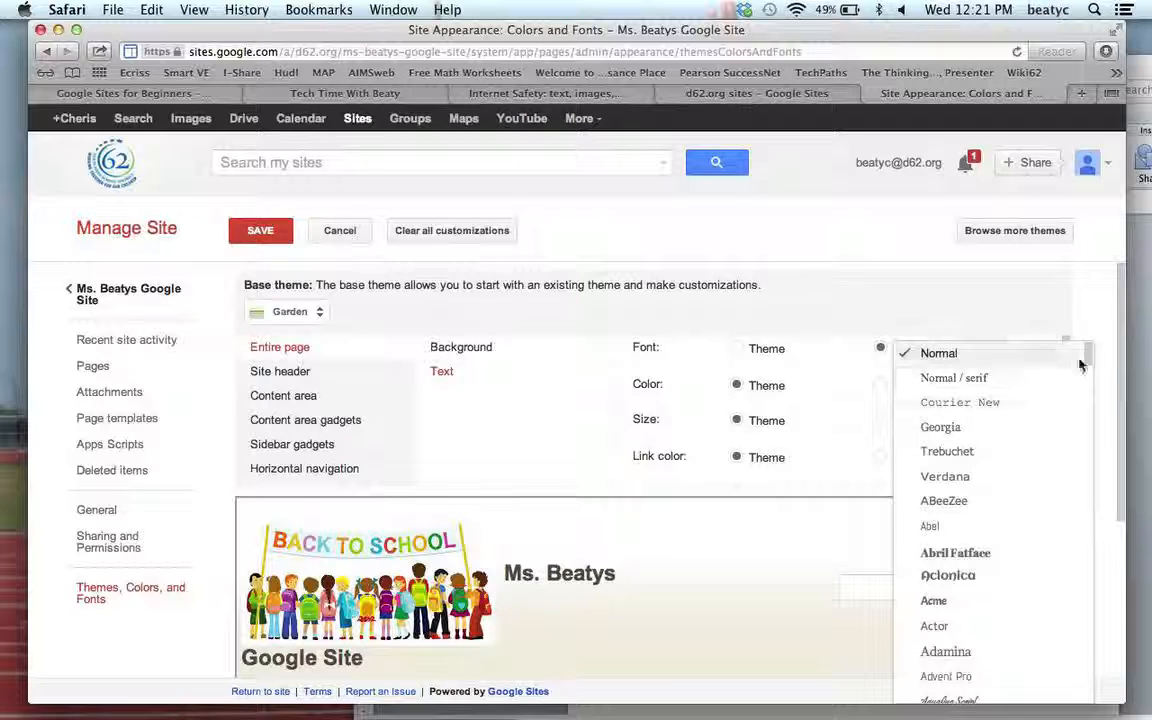
pyautogui.moveTo(1088, 360); pyautogui.dragTo(1088, 381)
pyautogui.click(1013, 498)
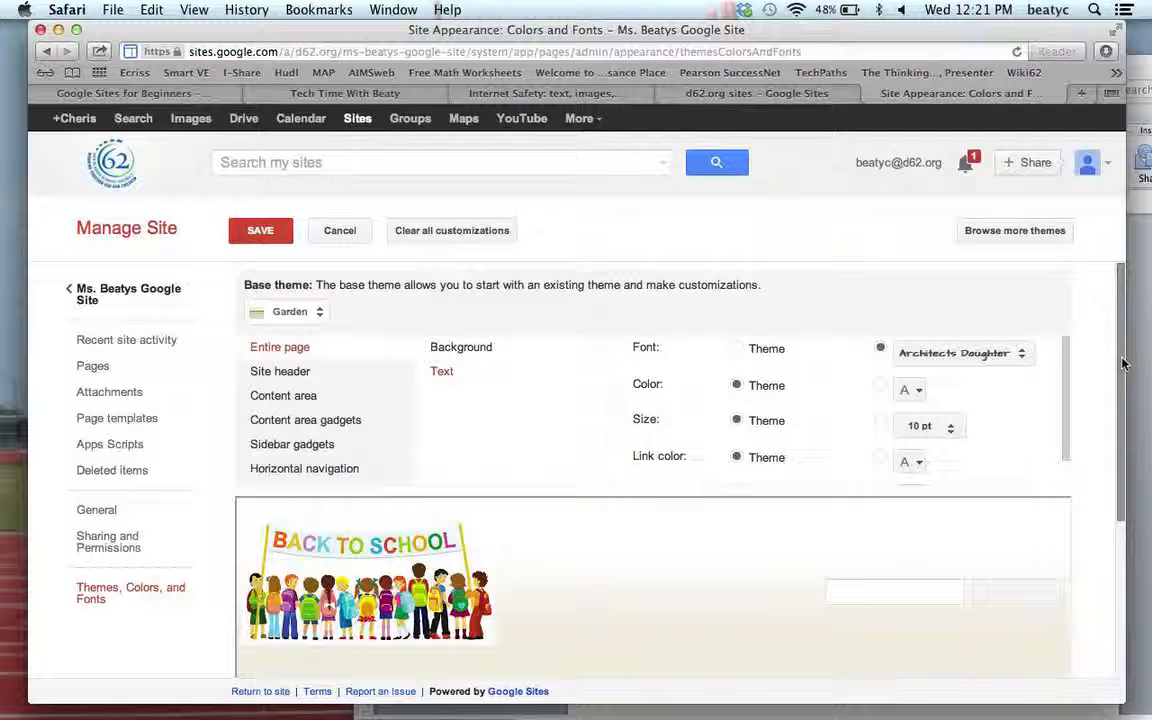
pyautogui.moveTo(1123, 364); pyautogui.dragTo(1108, 480)
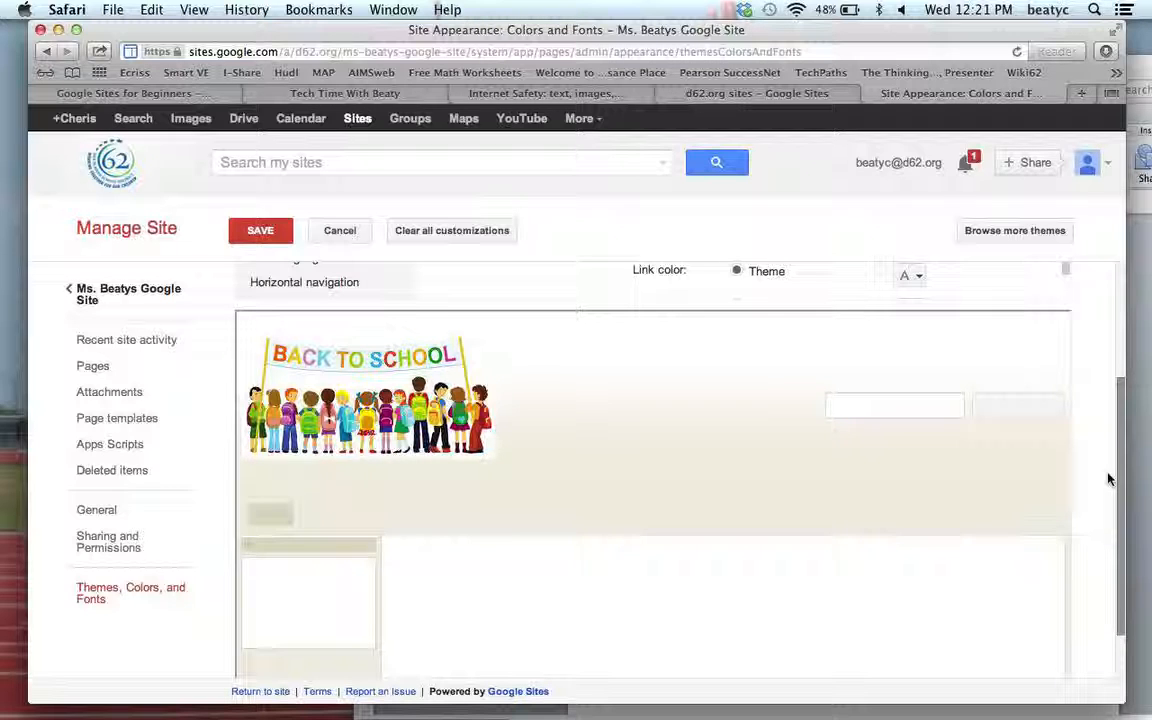
pyautogui.moveTo(1108, 479); pyautogui.dragTo(1112, 316)
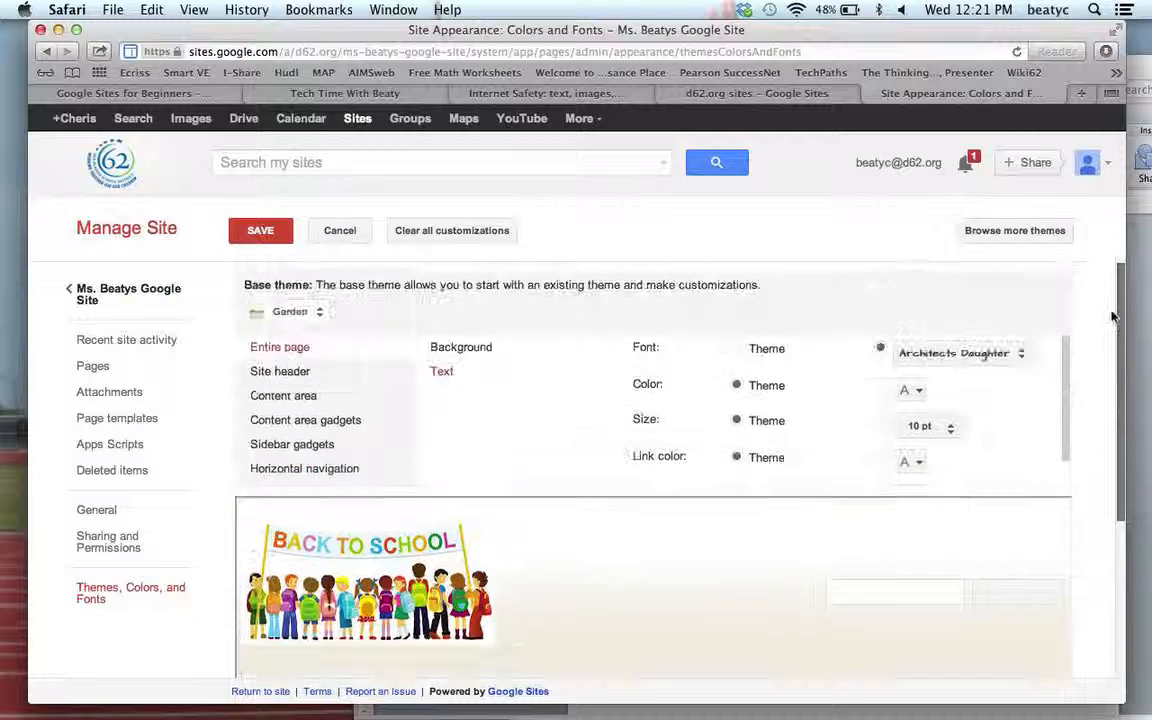
# Try Arizonia as the entire page's text font, check the preview, and restore the theme font.
pyautogui.click(1021, 354)
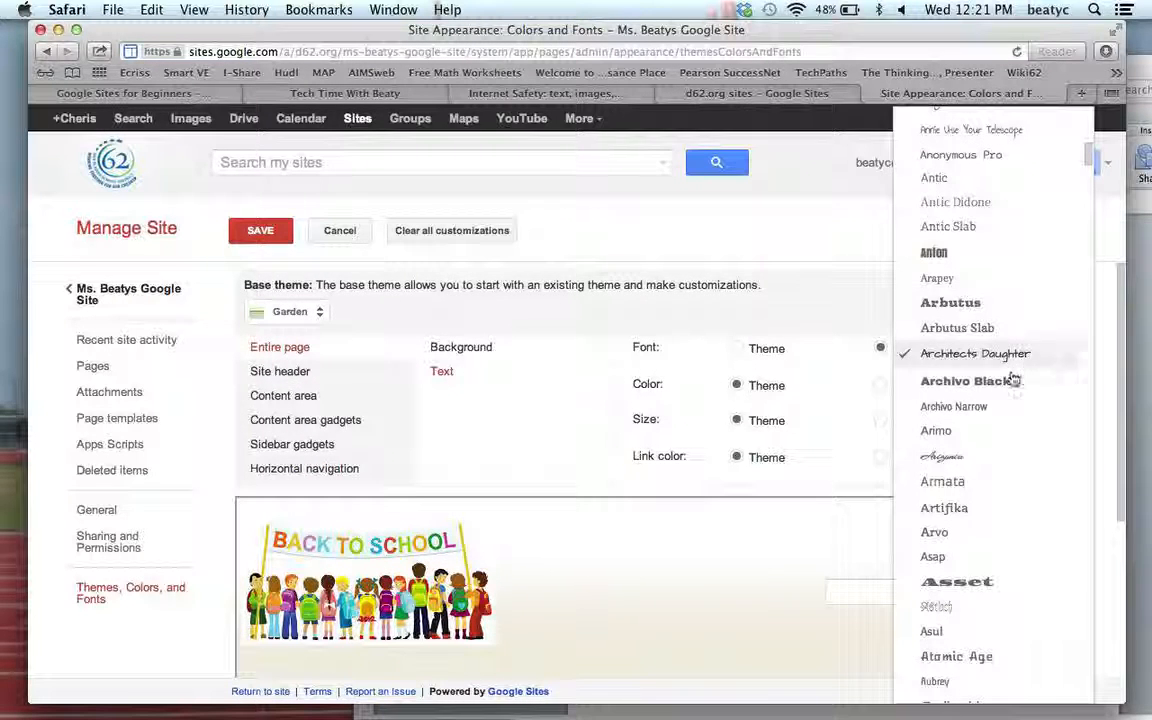
pyautogui.click(990, 459)
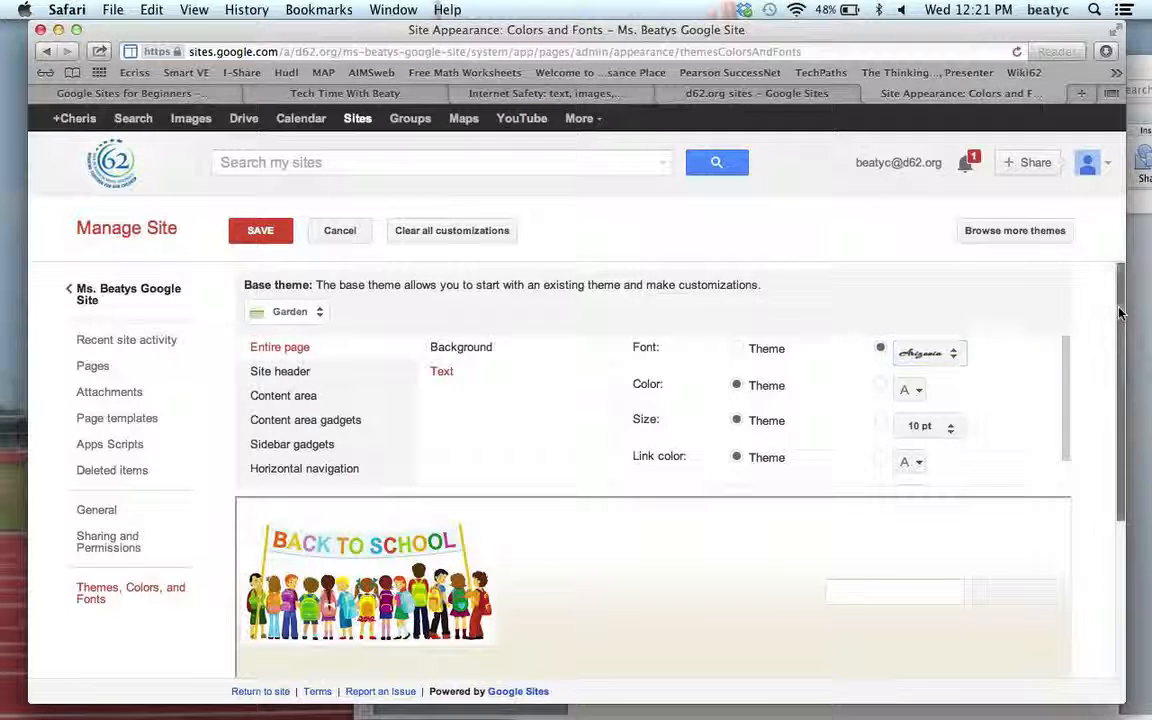
pyautogui.moveTo(1120, 312); pyautogui.dragTo(1118, 352)
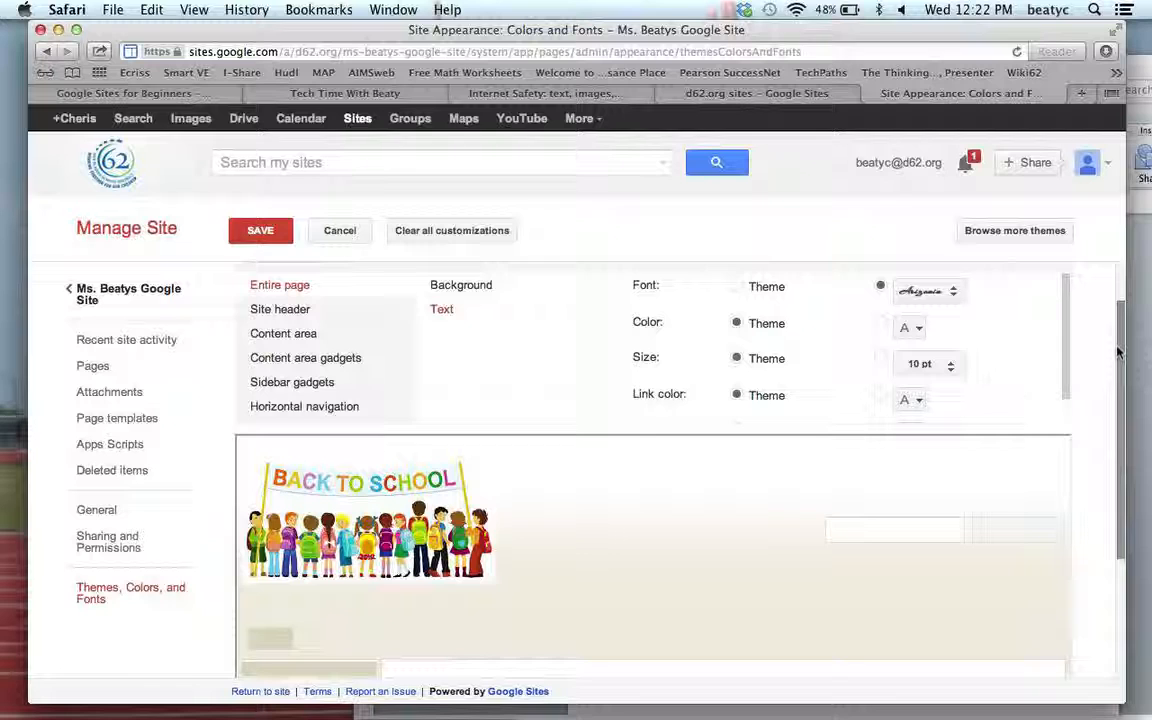
pyautogui.scroll(-2, 1118, 352)
pyautogui.scroll(4, 810, 325)
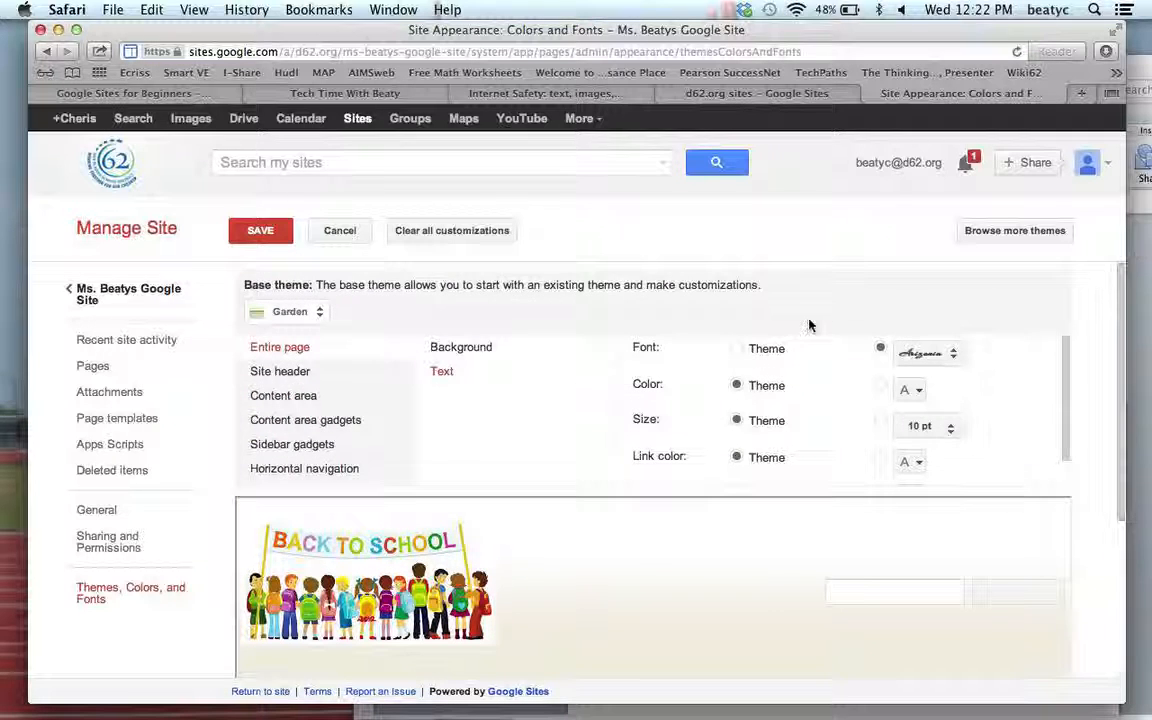
pyautogui.click(736, 351)
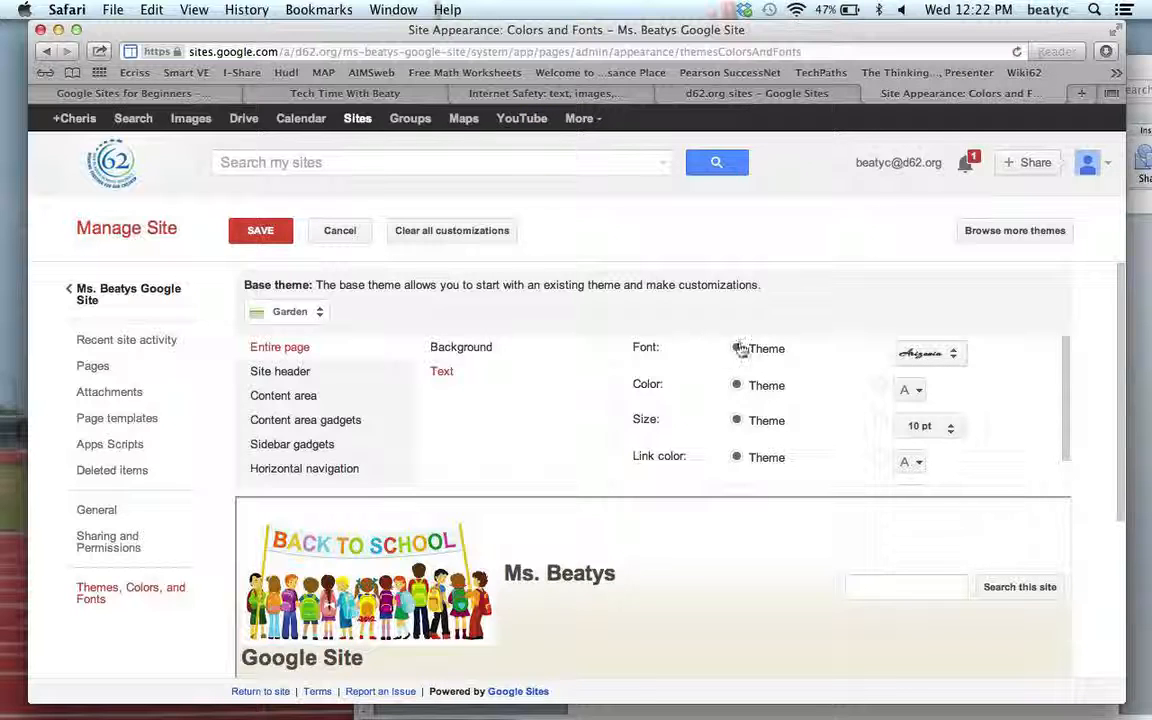
# Examine the appearance options for the site header, content area, content area gadgets and sidebar gadgets.
pyautogui.click(283, 374)
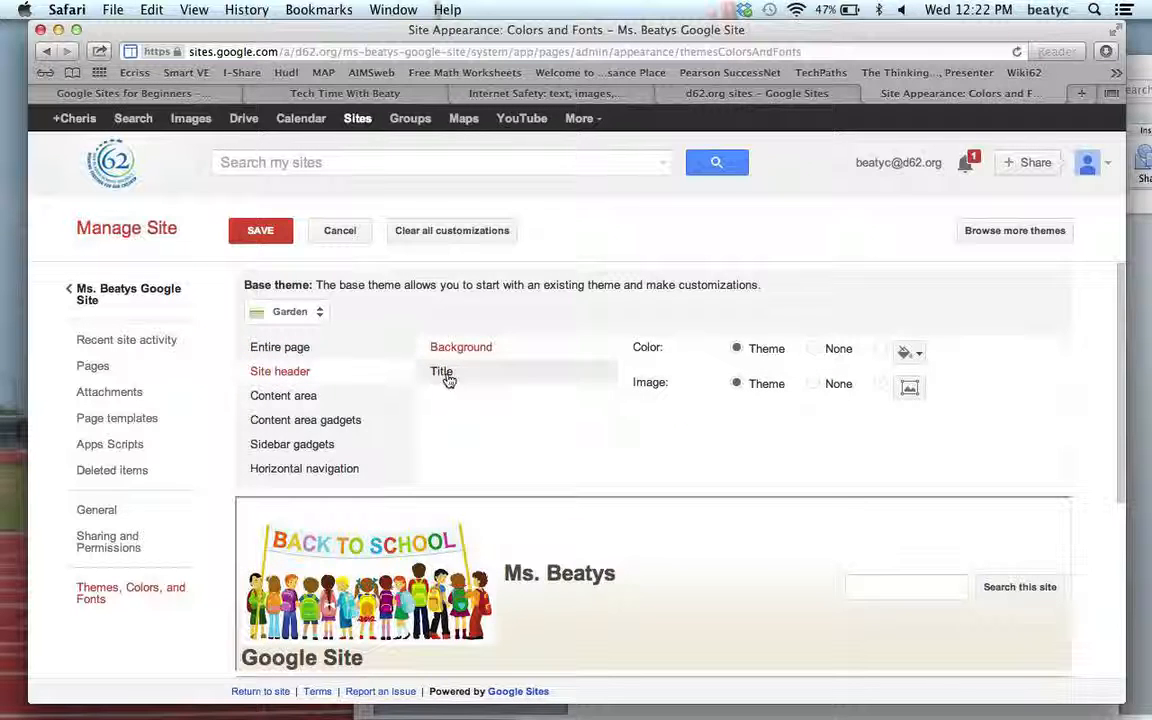
pyautogui.click(302, 396)
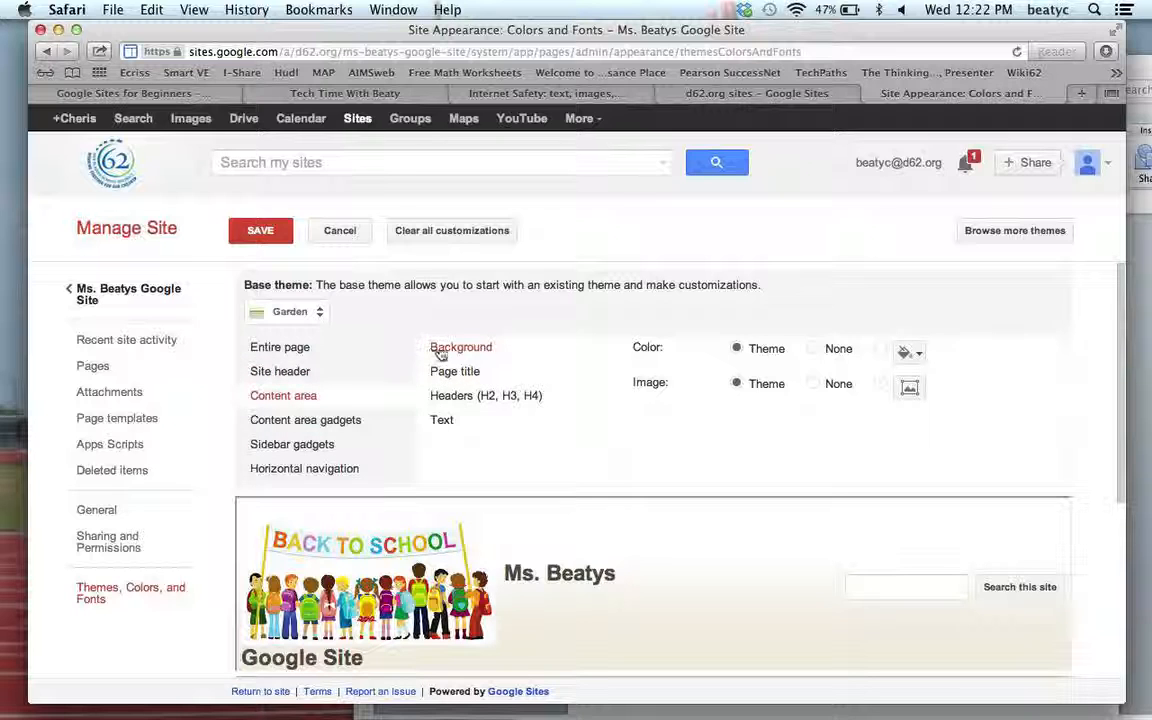
pyautogui.click(350, 422)
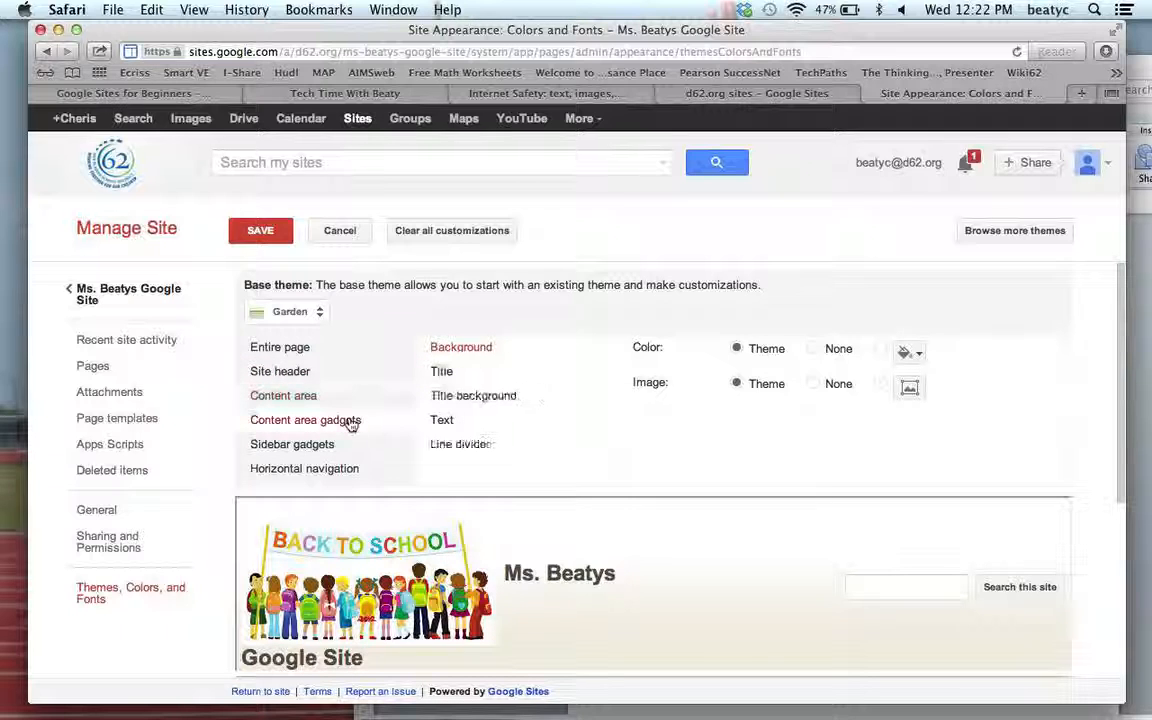
pyautogui.click(321, 443)
# Set the horizontal navigation's background to a custom color from the palette's red shades and check the preview.
pyautogui.click(321, 469)
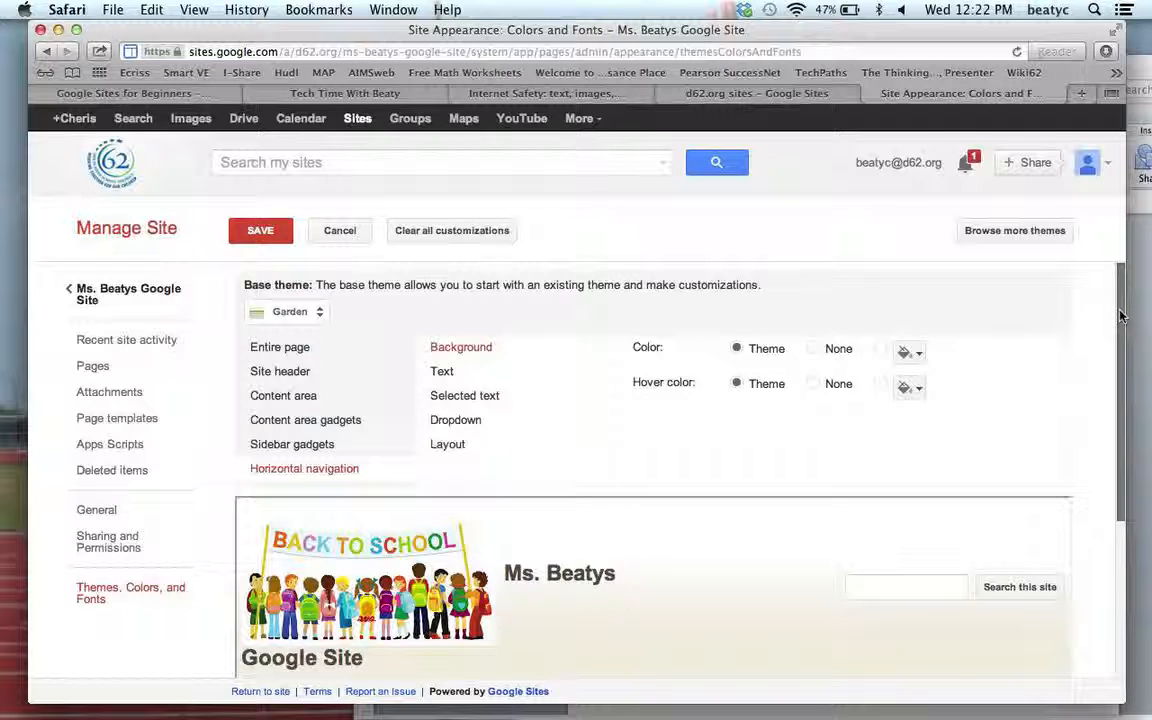
pyautogui.moveTo(1120, 316); pyautogui.dragTo(1115, 459)
pyautogui.scroll(5, 1115, 459)
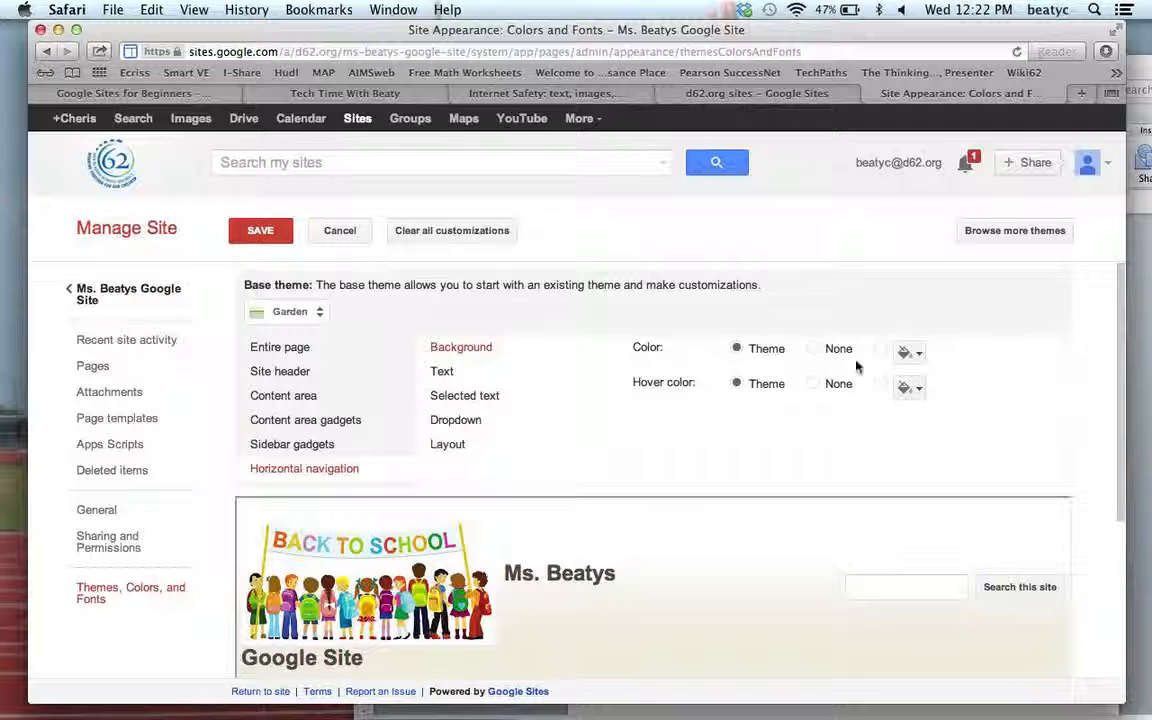
pyautogui.click(920, 354)
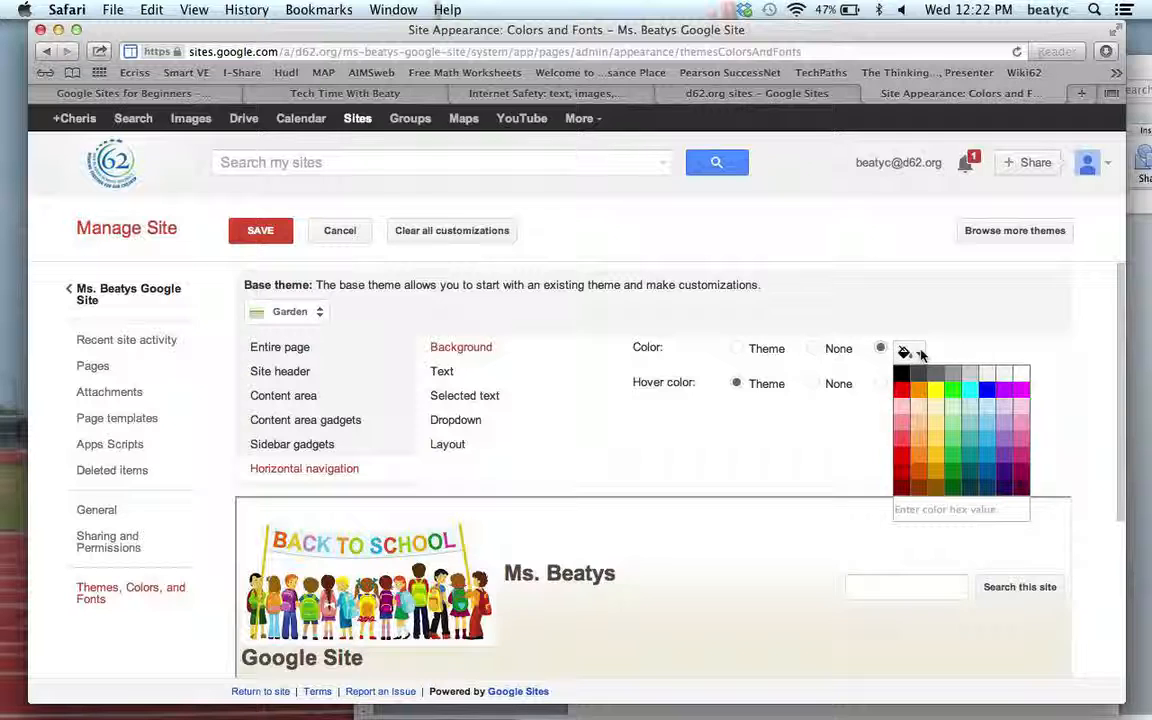
pyautogui.click(902, 403)
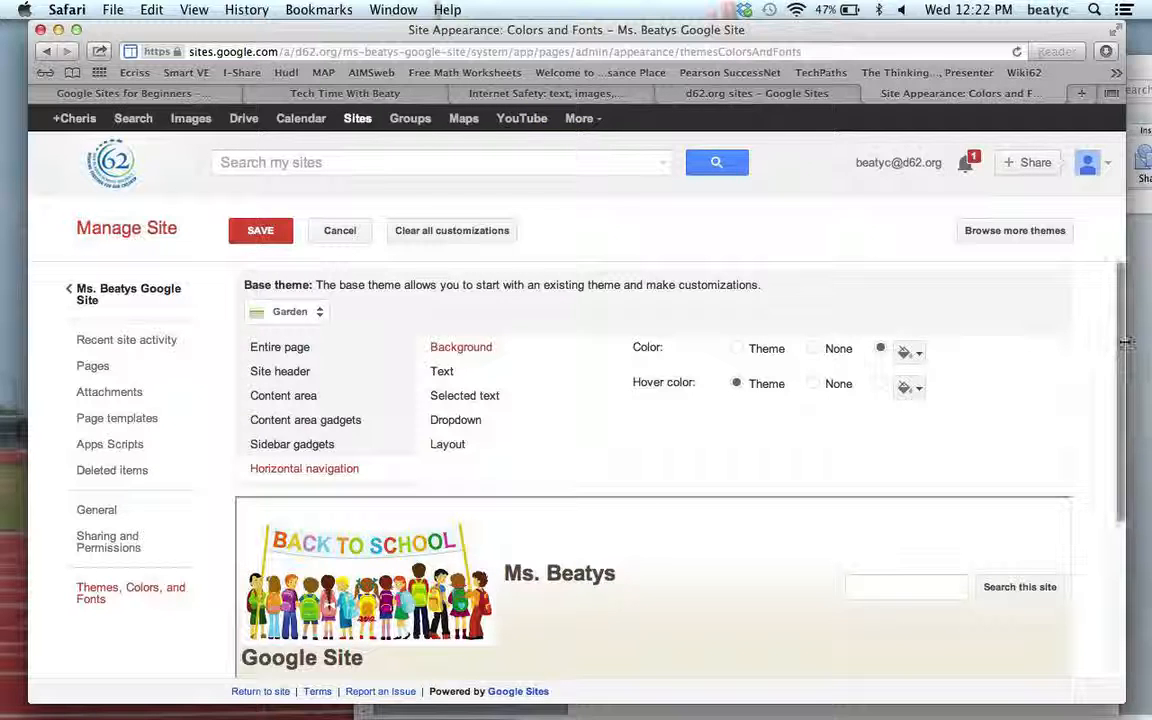
pyautogui.moveTo(1122, 346); pyautogui.dragTo(1118, 567)
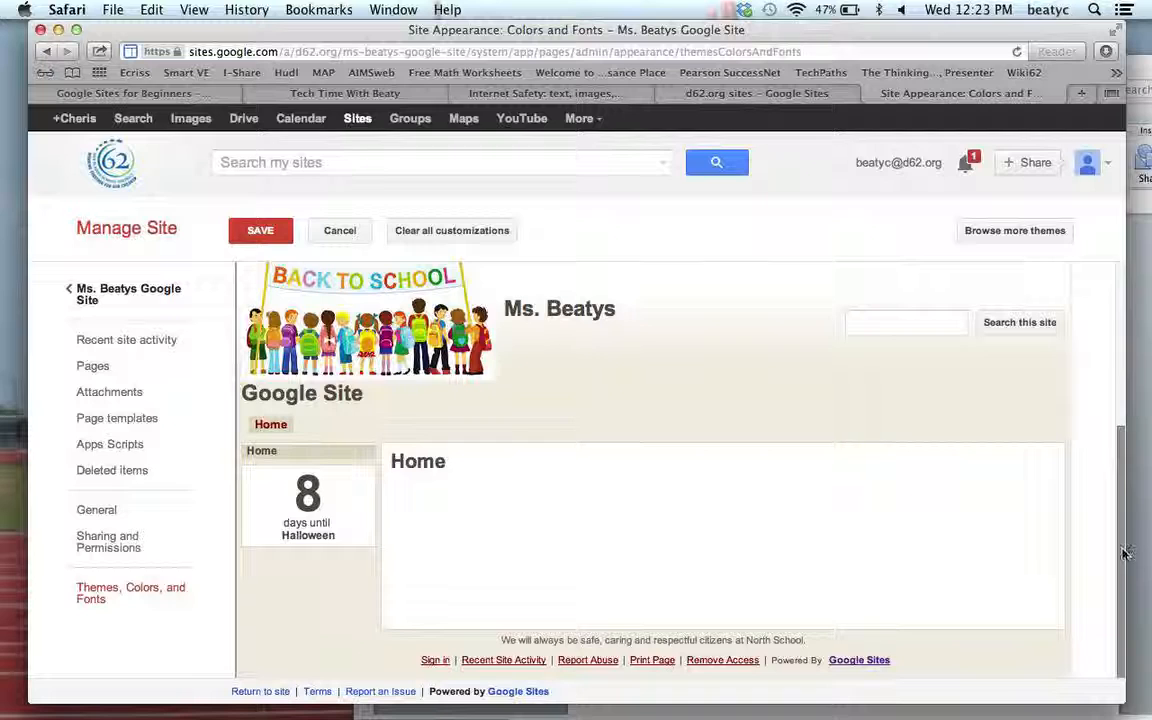
pyautogui.scroll(5, 1124, 553)
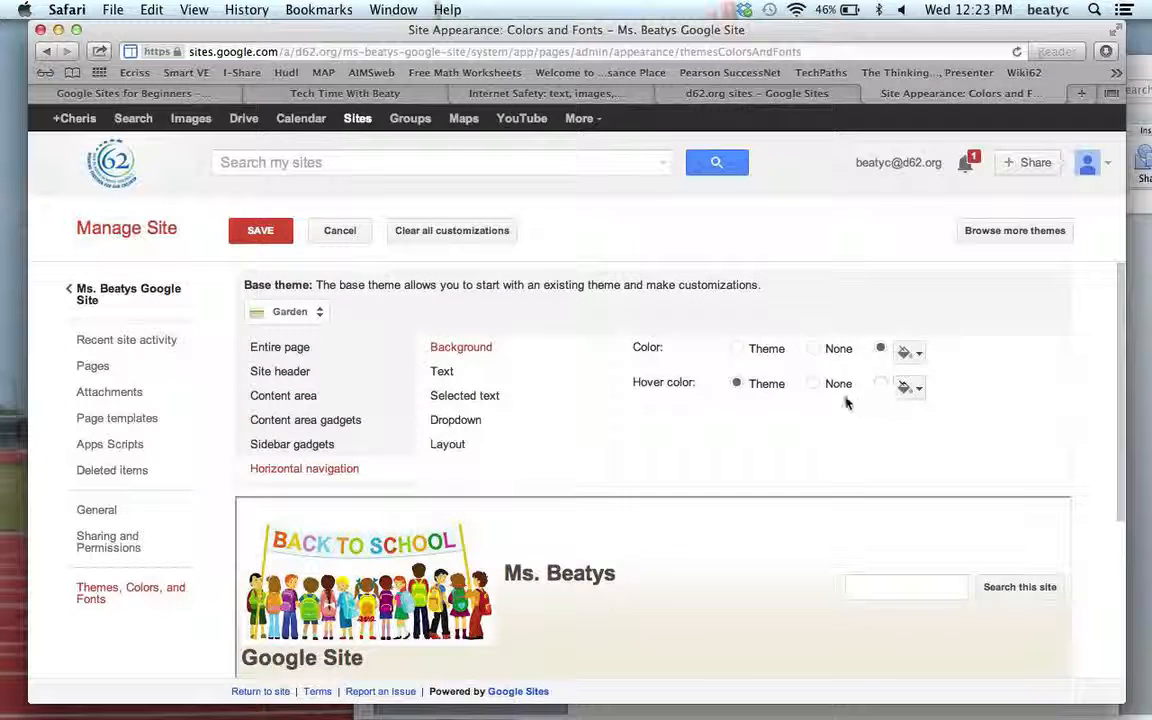
# Restore the horizontal navigation's background color to the theme setting and check the site preview.
pyautogui.click(737, 352)
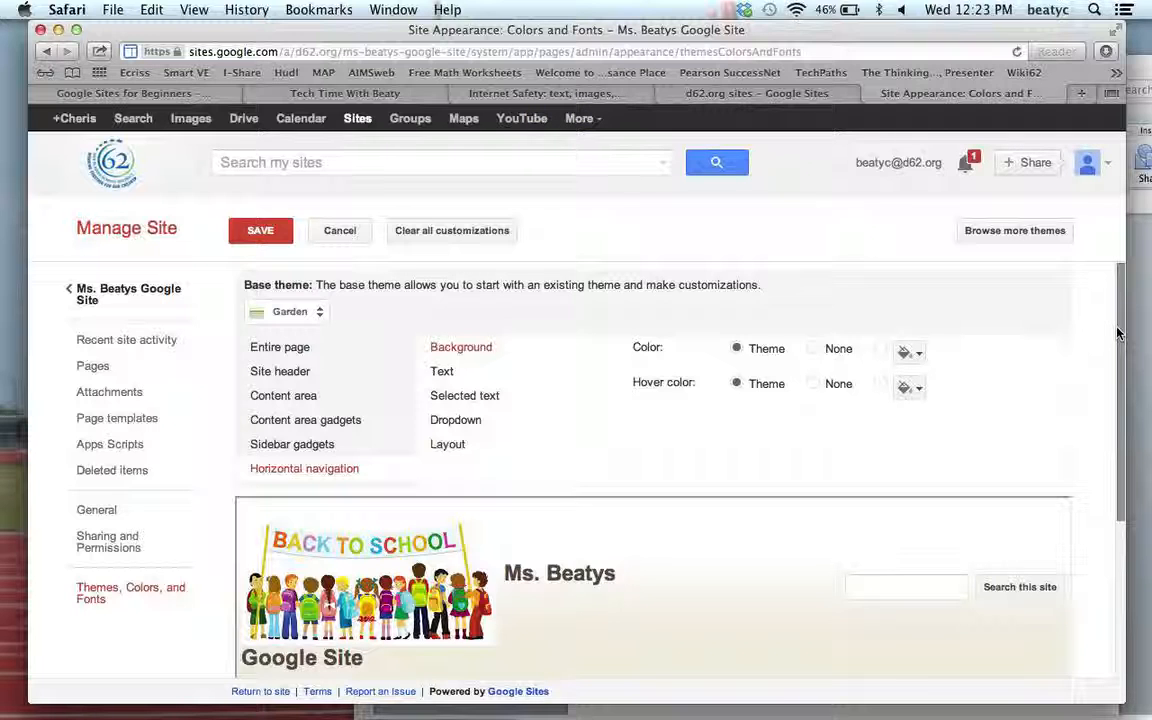
pyautogui.moveTo(1120, 333)
pyautogui.mouseDown()
pyautogui.moveTo(1108, 496)
pyautogui.moveTo(1122, 313)
pyautogui.mouseUp()
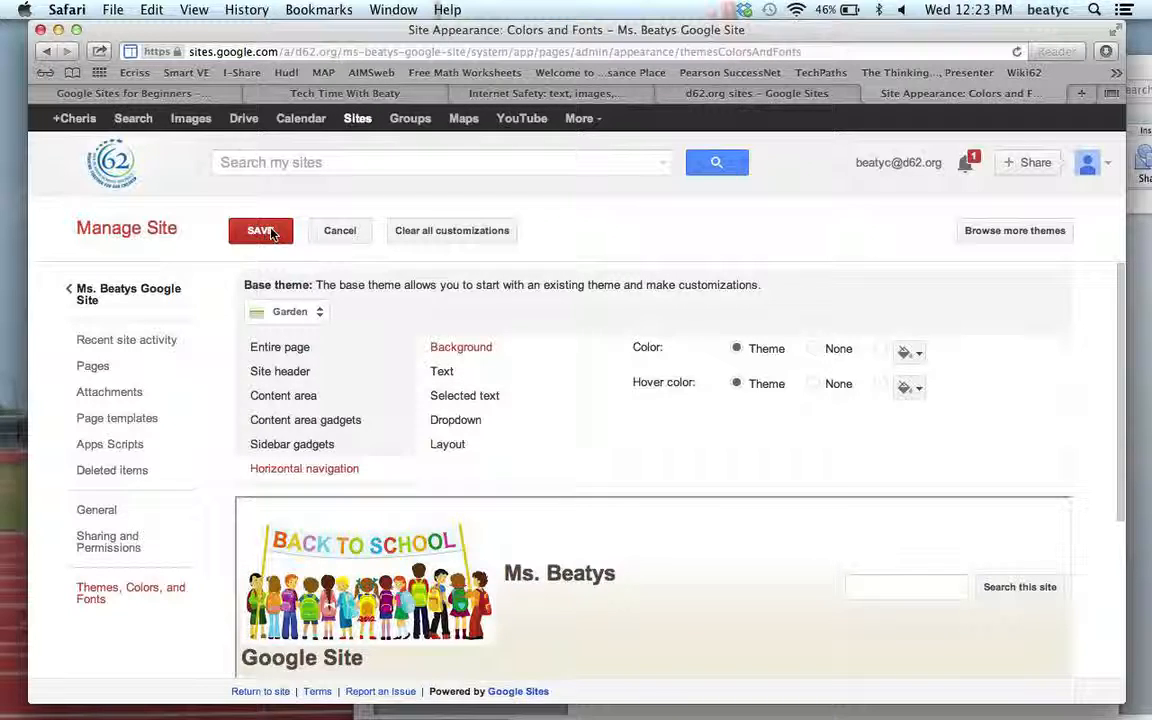
# Review the appearance options for the sidebar gadgets, content area gadgets, content area, site header and entire page.
pyautogui.click(280, 447)
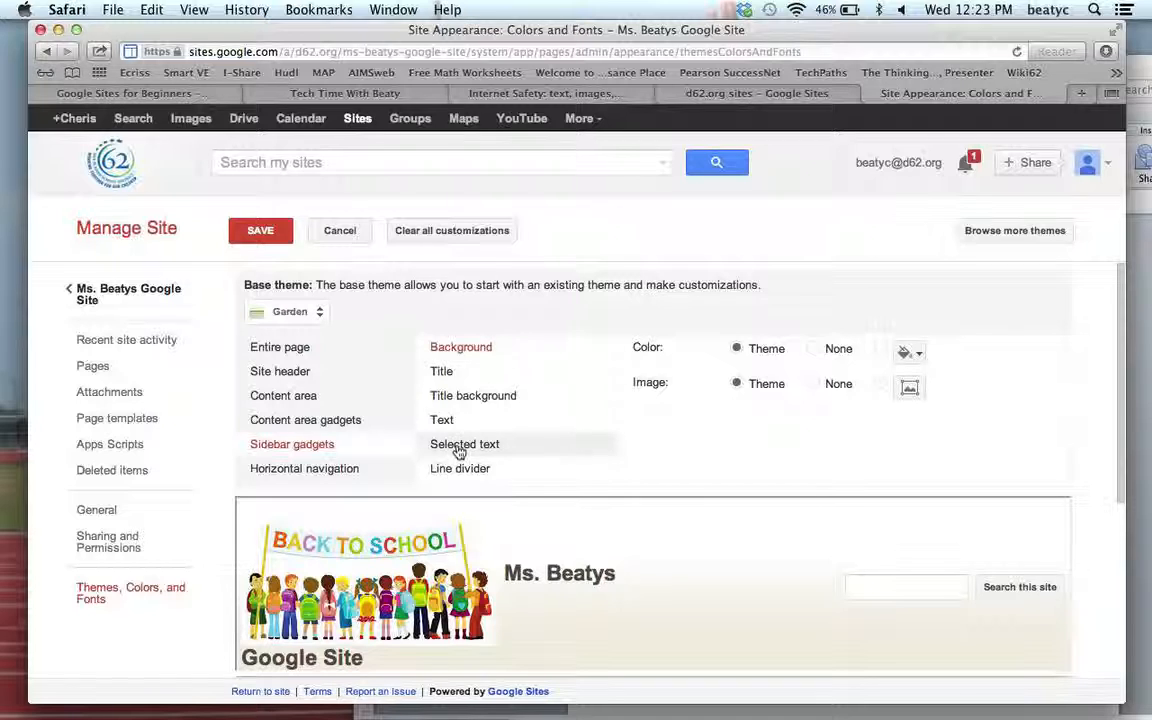
pyautogui.click(318, 418)
pyautogui.click(306, 396)
pyautogui.click(301, 372)
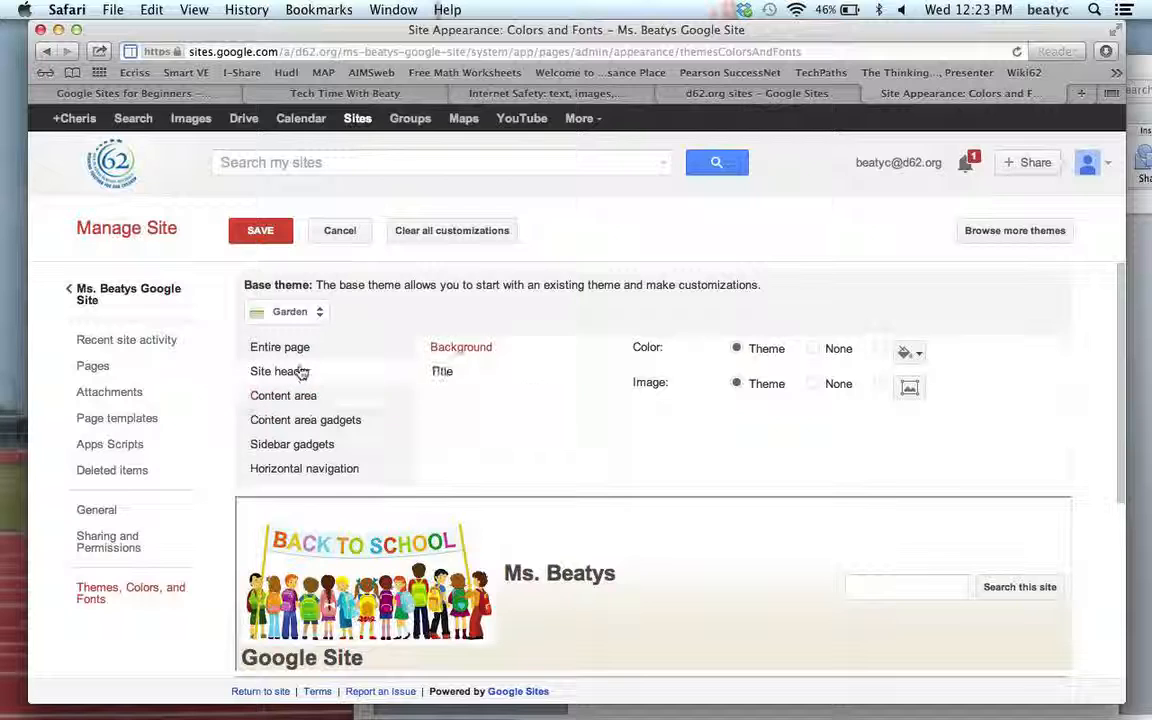
pyautogui.click(300, 347)
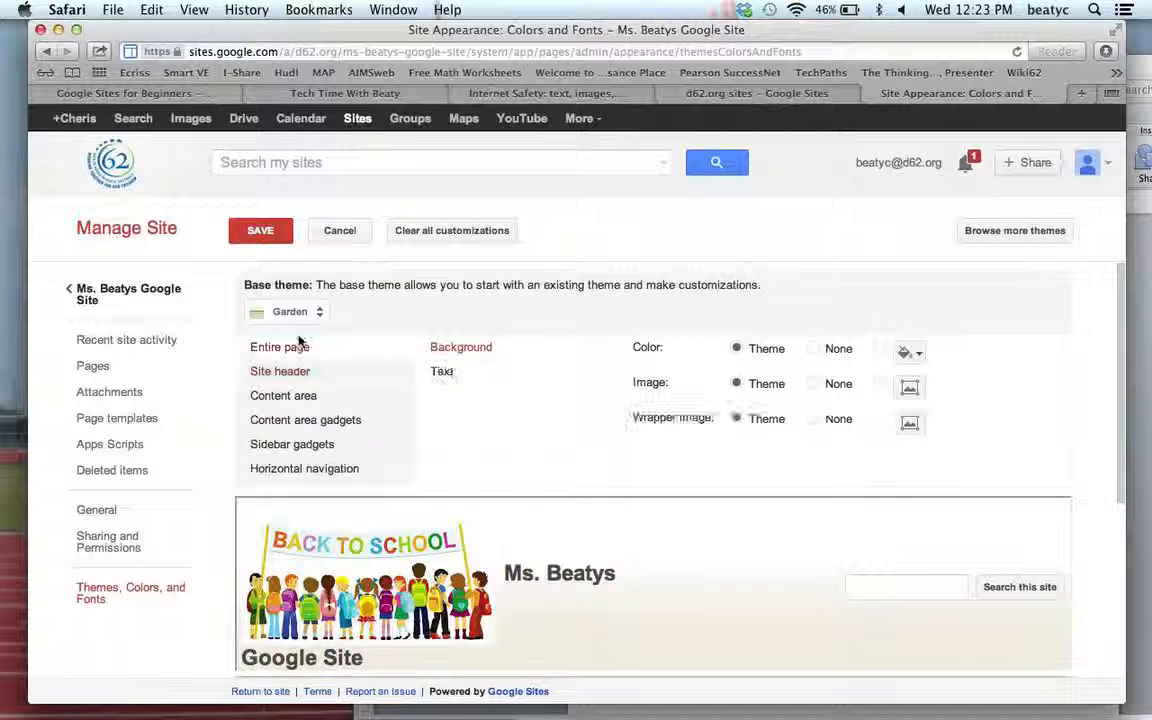
# Save the appearance changes and return to the site's home page.
pyautogui.click(272, 231)
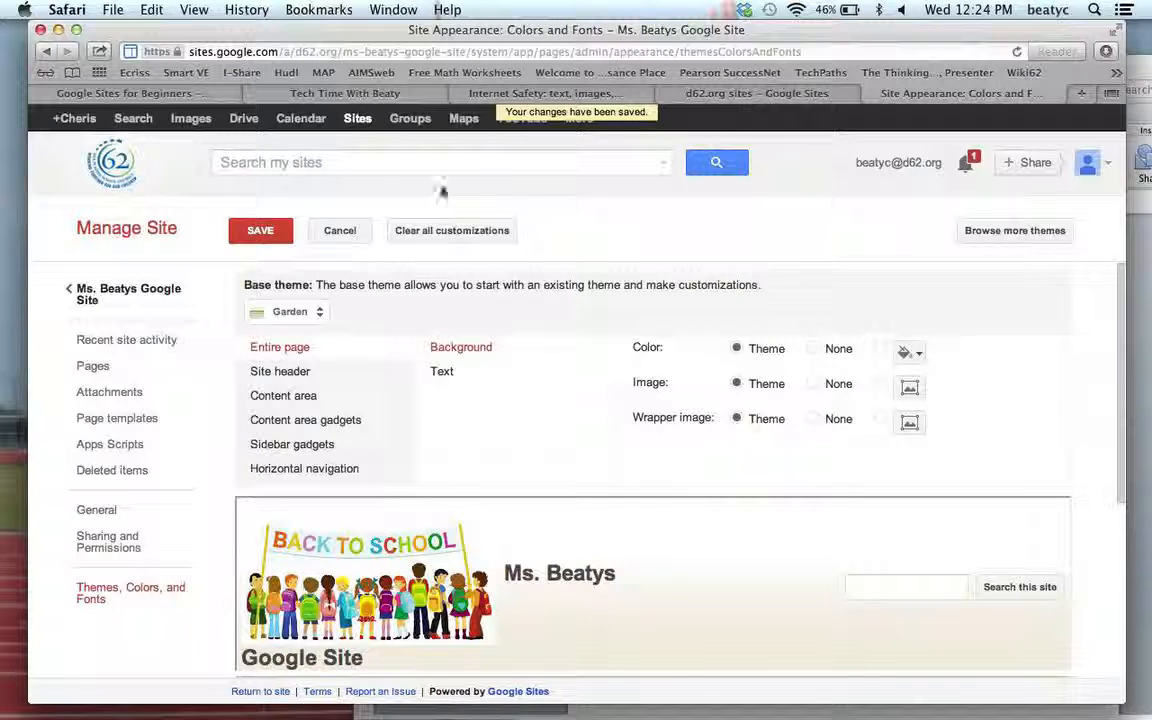
pyautogui.click(122, 295)
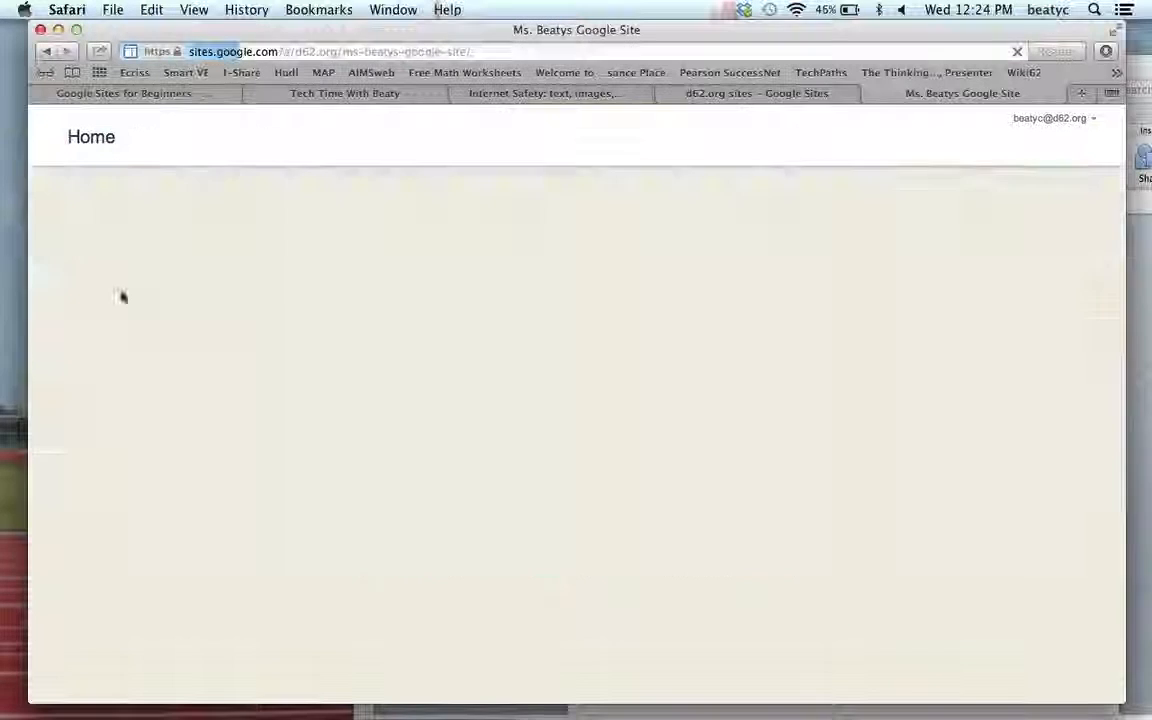